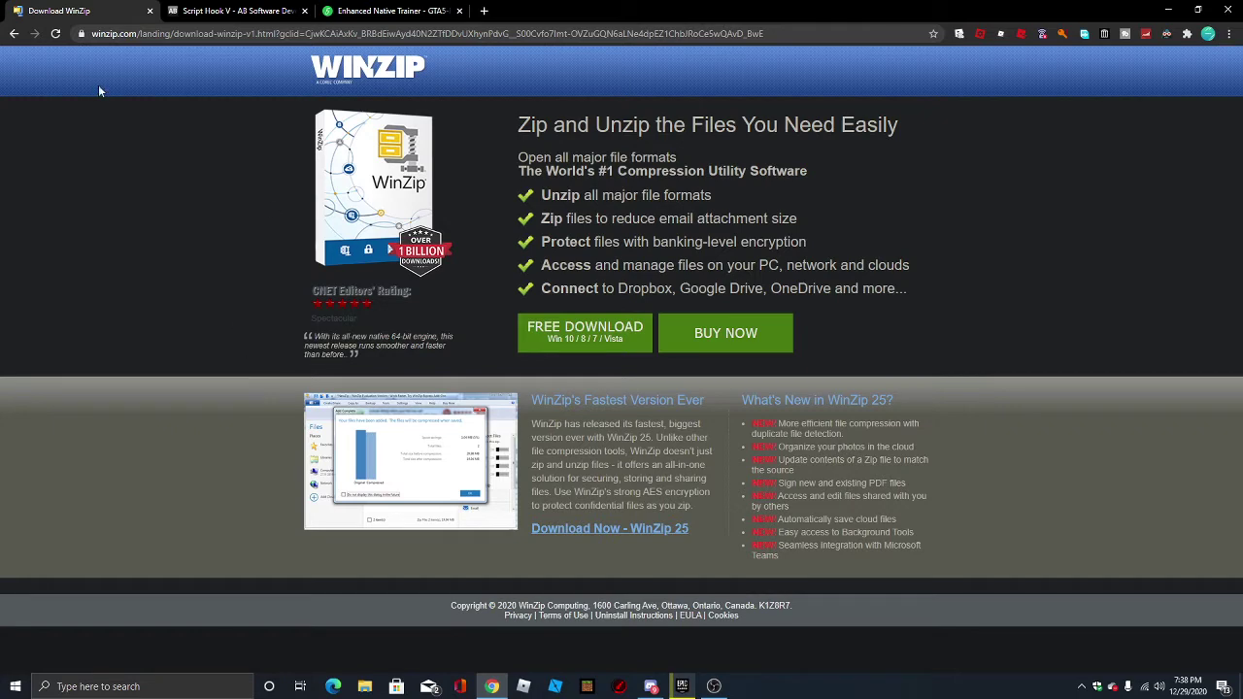
# - Check the open Script Hook V page and close the WinZip download page
pyautogui.tripleClick(813, 456)
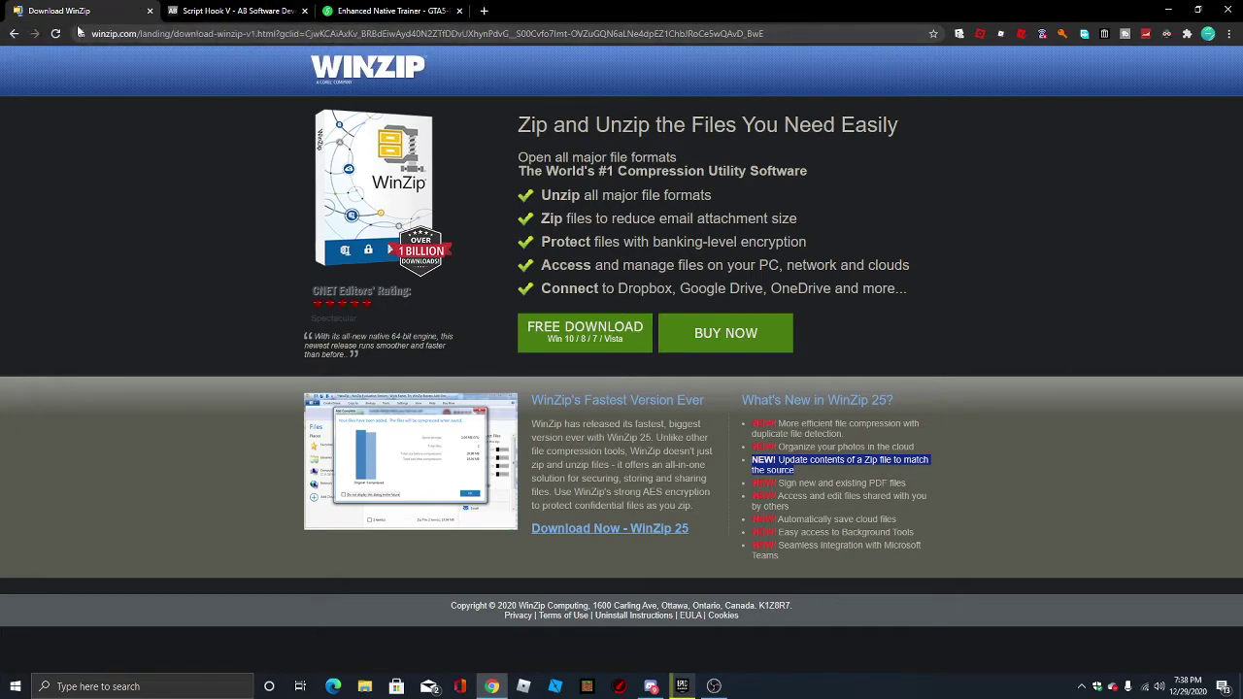
pyautogui.click(192, 13)
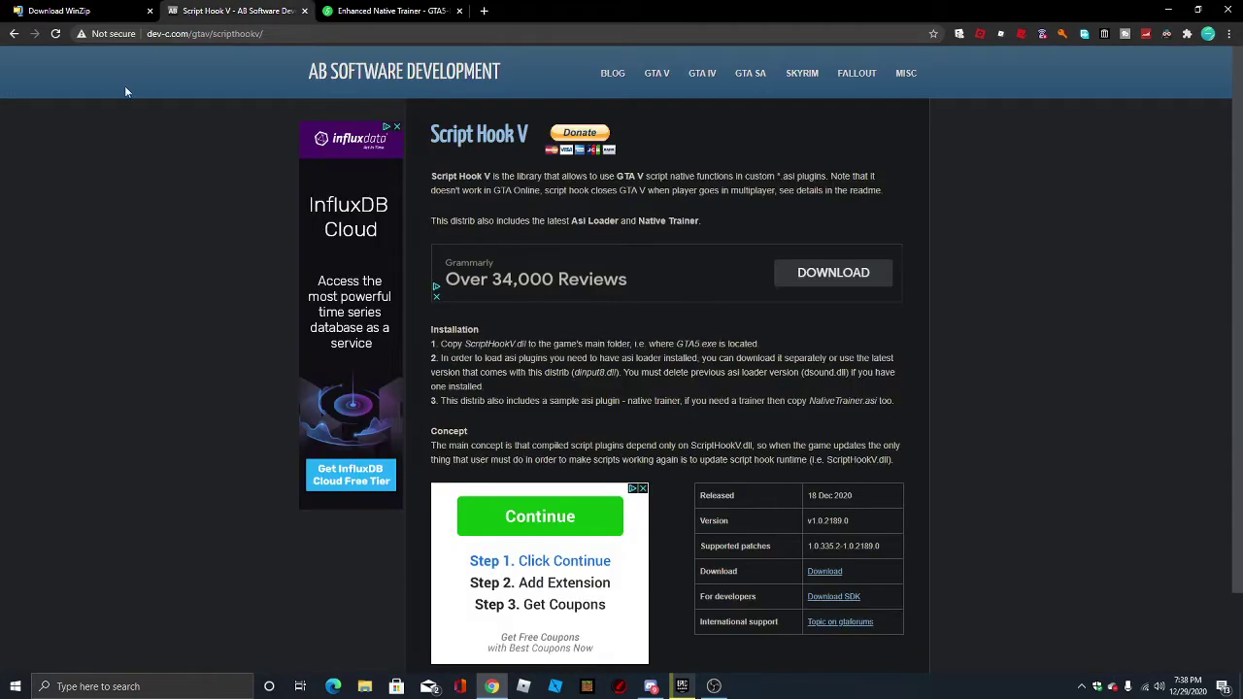
pyautogui.click(149, 11)
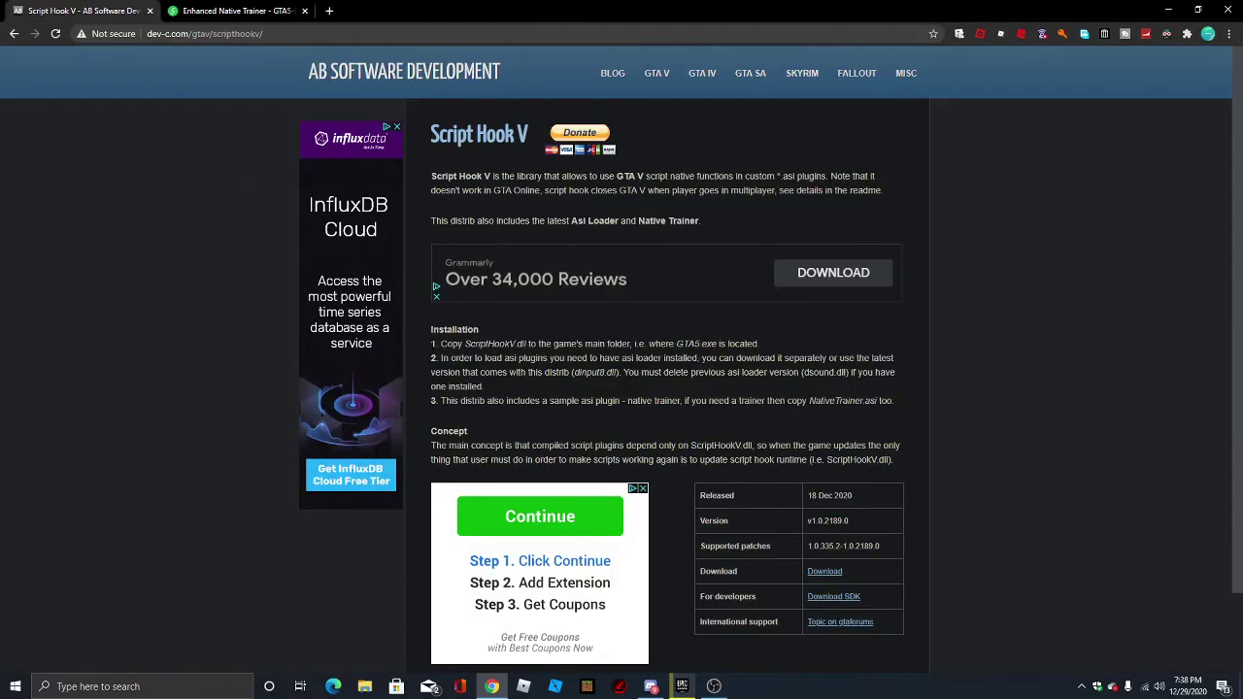
# - Download the Script Hook V release from its dev-c.com page
pyautogui.moveTo(433, 343); pyautogui.dragTo(855, 373)
pyautogui.click(831, 538)
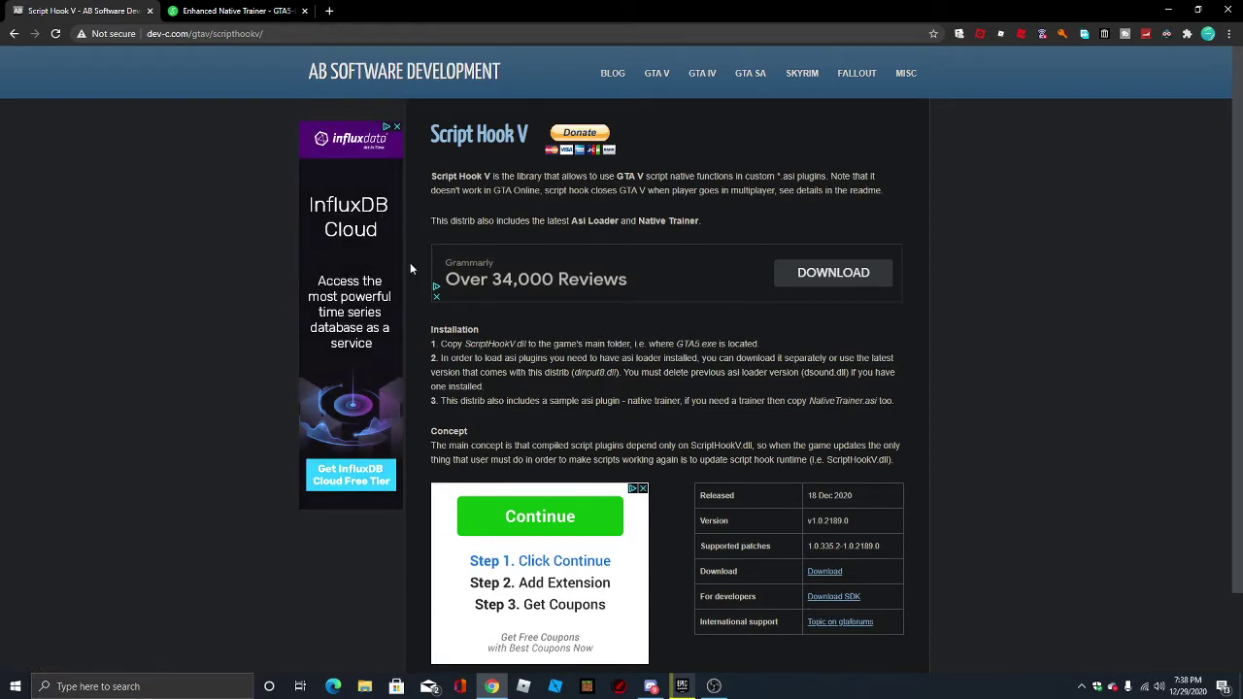
pyautogui.scroll(-1, 428, 388)
pyautogui.scroll(1, 435, 424)
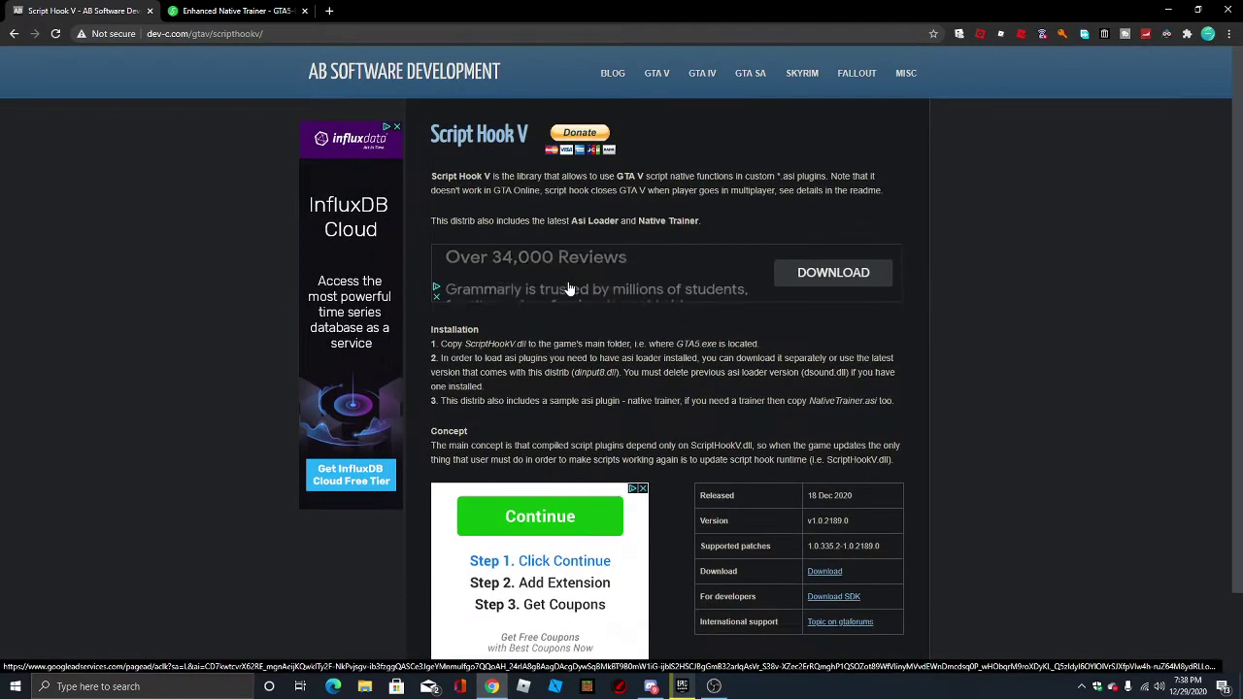
pyautogui.click(824, 573)
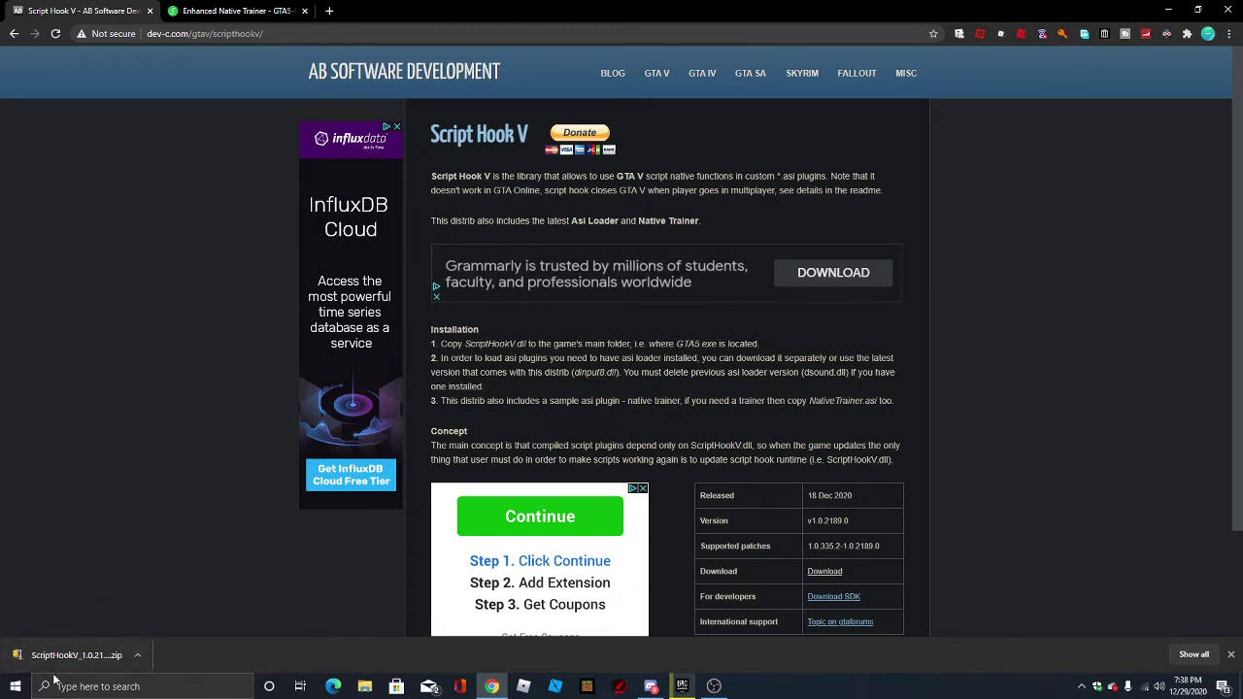
# - Unzip ScriptHookV_1.0.2189.0 into the Downloads folder with WinZip's evaluation version and delete the archive
pyautogui.click(139, 660)
pyautogui.click(172, 612)
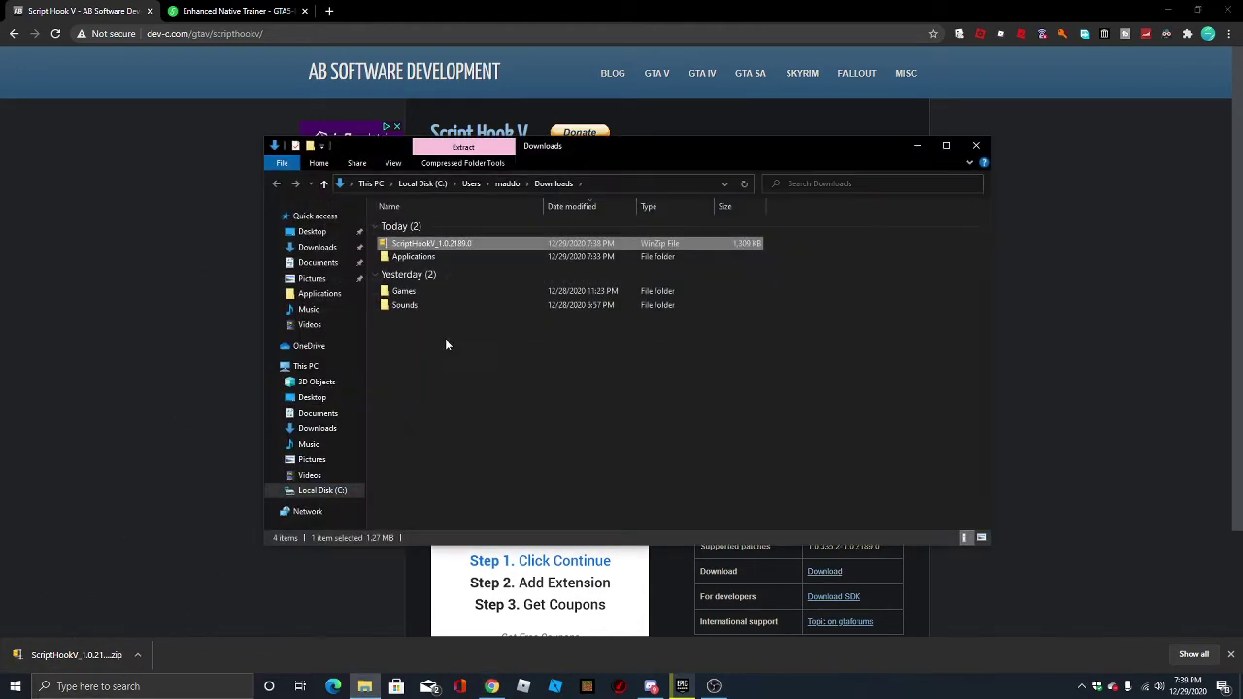
pyautogui.rightClick(407, 247)
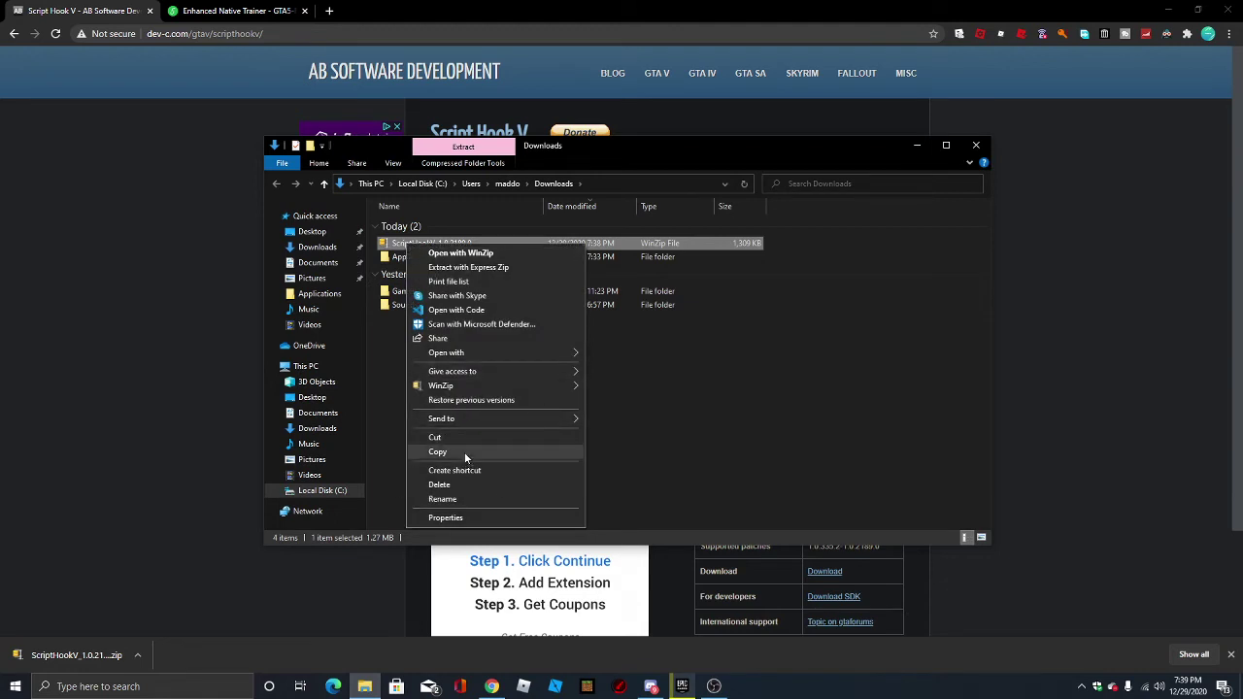
pyautogui.moveTo(461, 389)
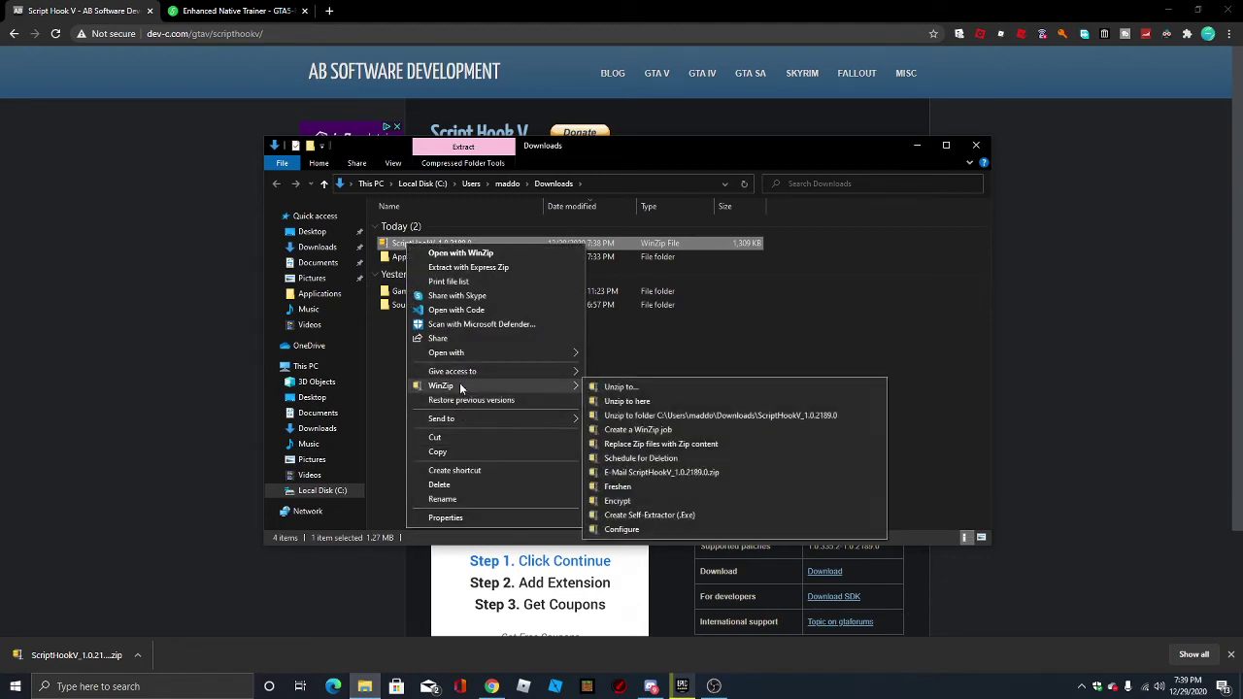
pyautogui.click(613, 402)
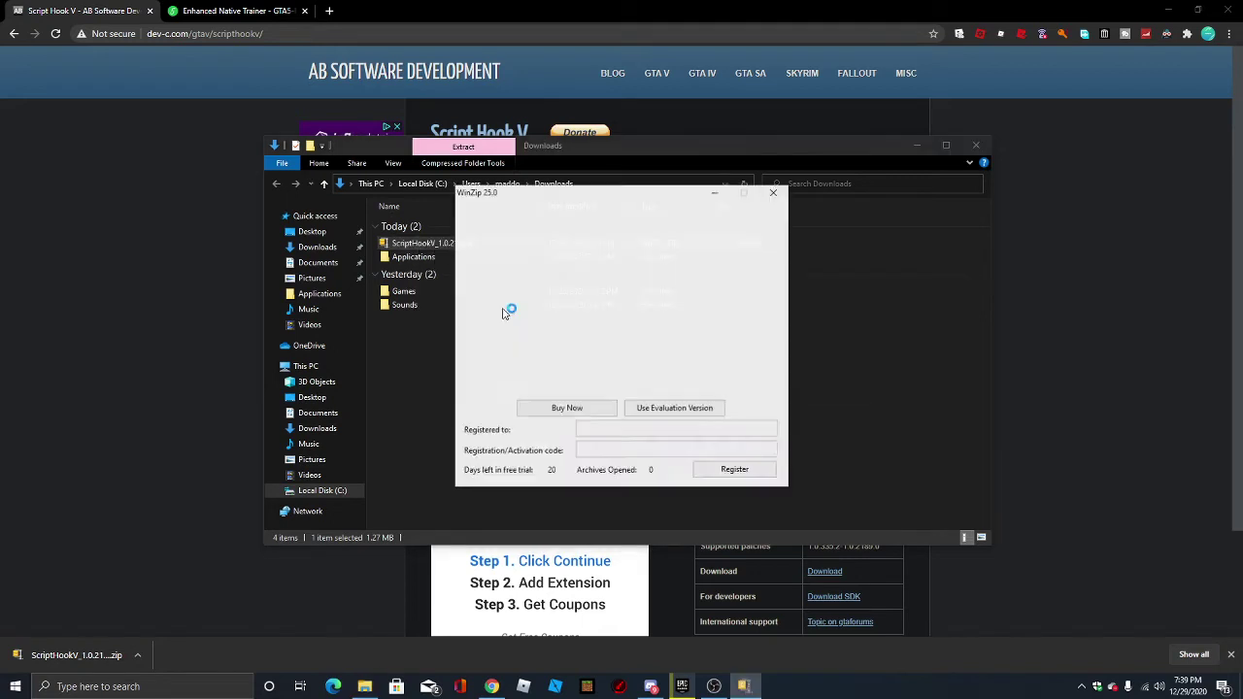
pyautogui.click(664, 409)
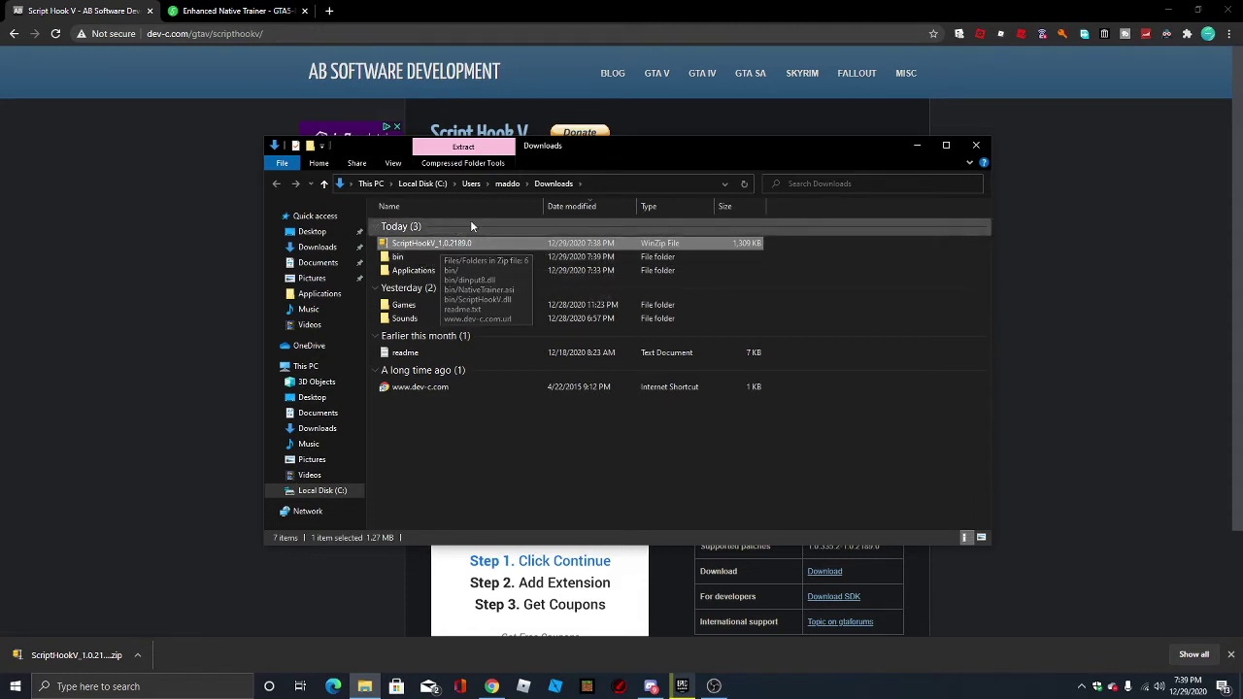
pyautogui.press('Delete')
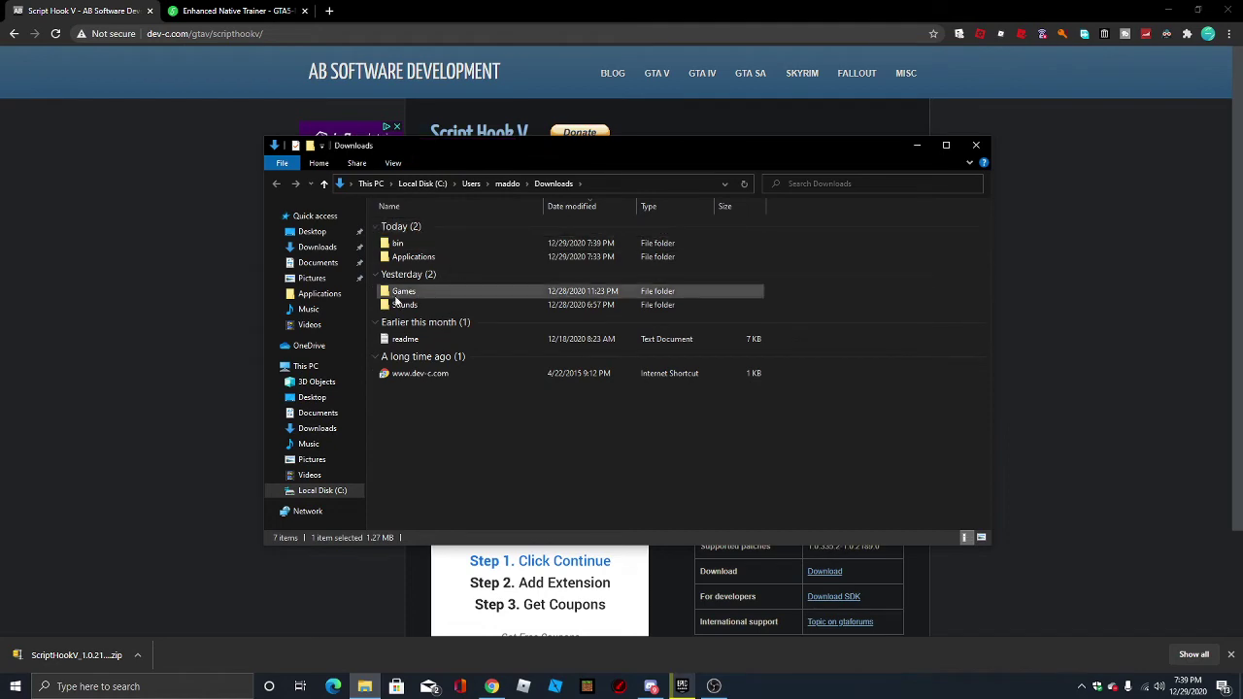
# - Download Enhanced Native Trainer Update 28 from its gta5-mods.com page
pyautogui.click(188, 10)
pyautogui.scroll(-3, 387, 299)
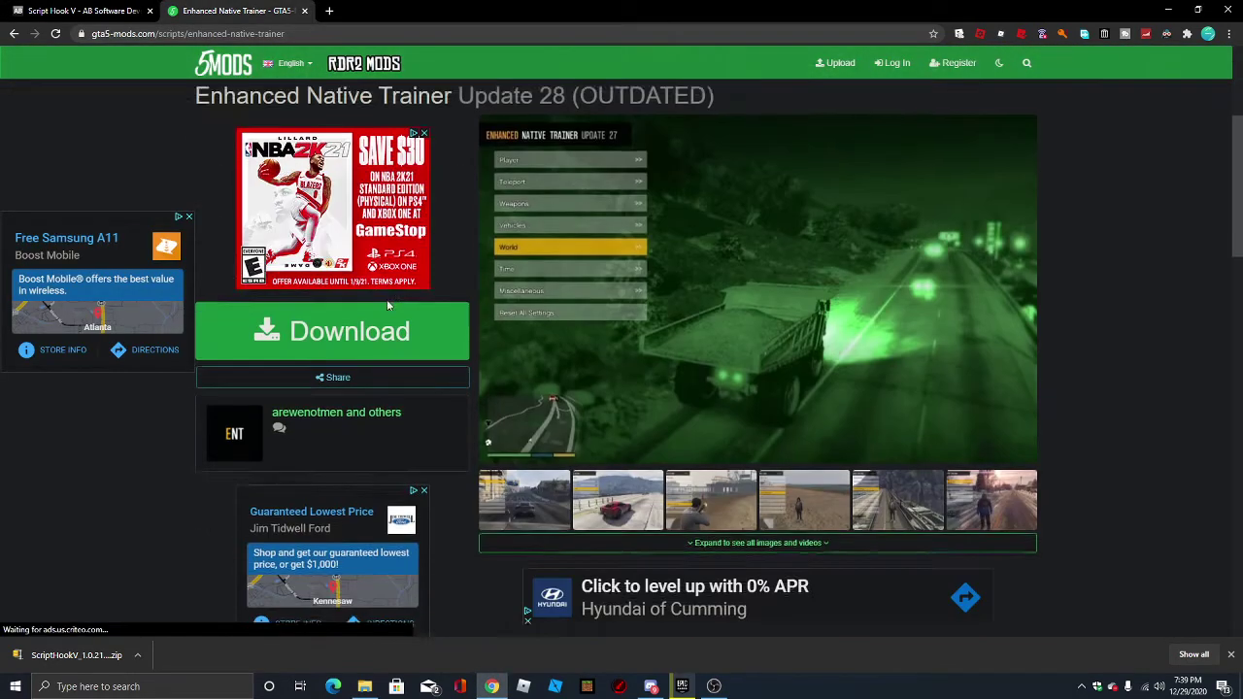
pyautogui.scroll(1, 386, 299)
pyautogui.click(658, 148)
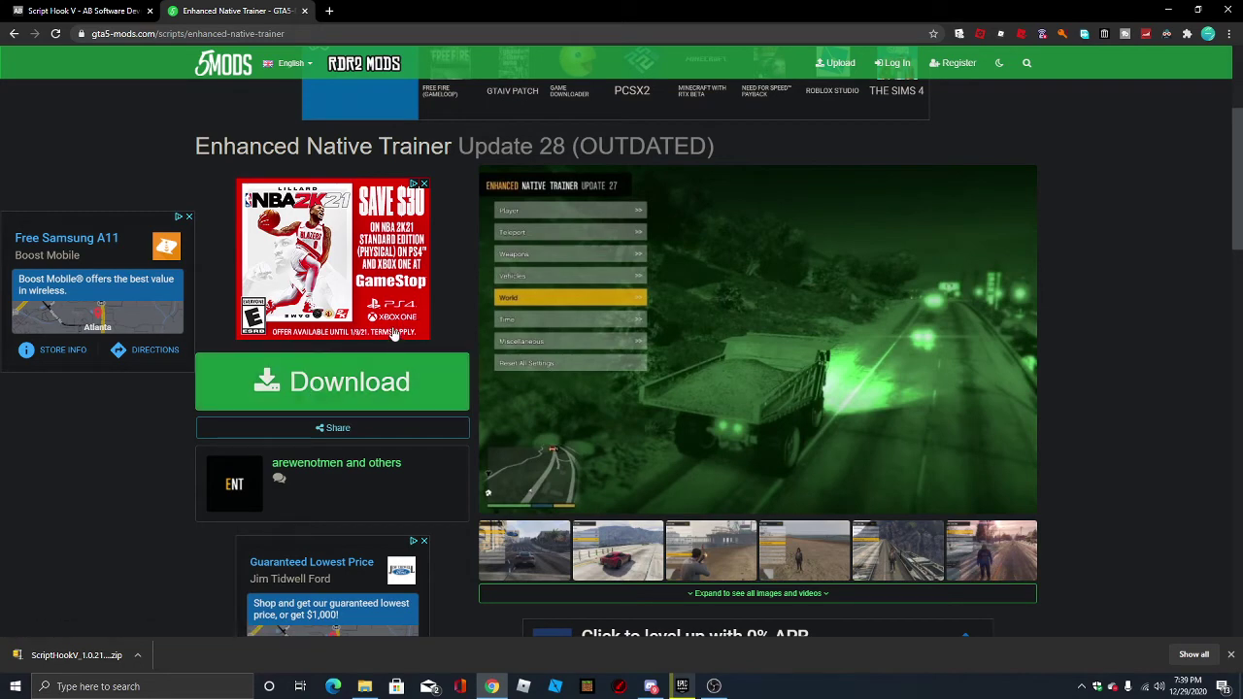
pyautogui.click(338, 382)
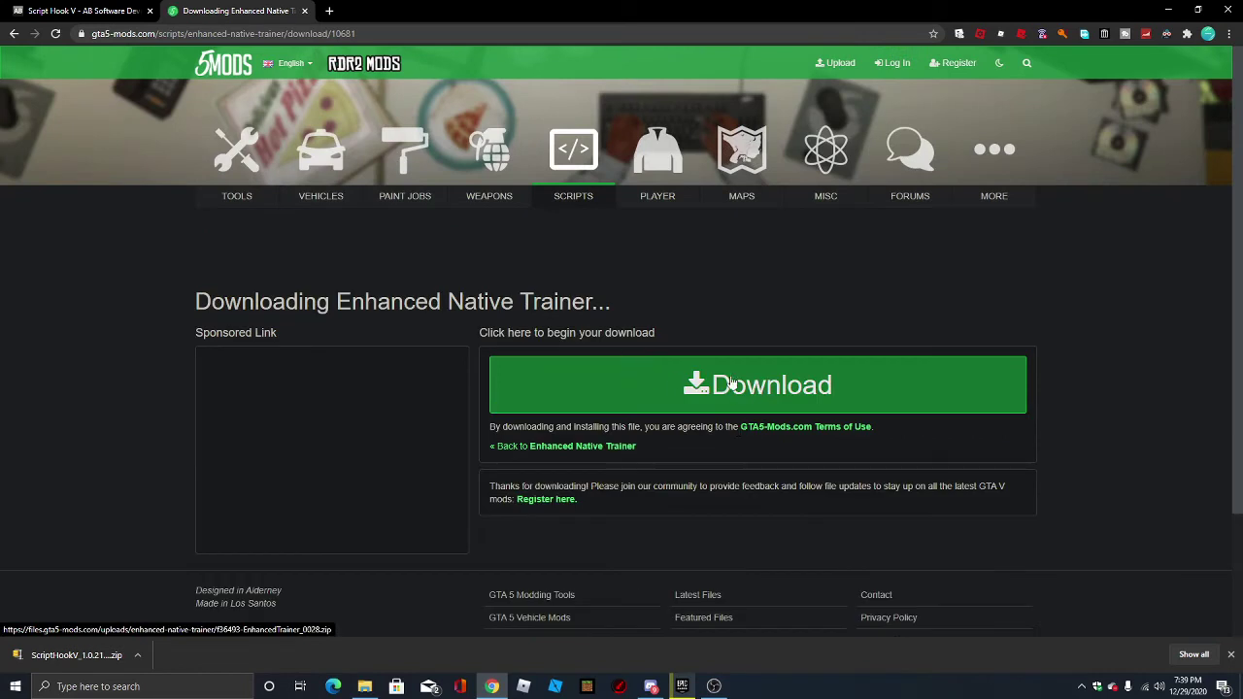
pyautogui.scroll(-1, 716, 466)
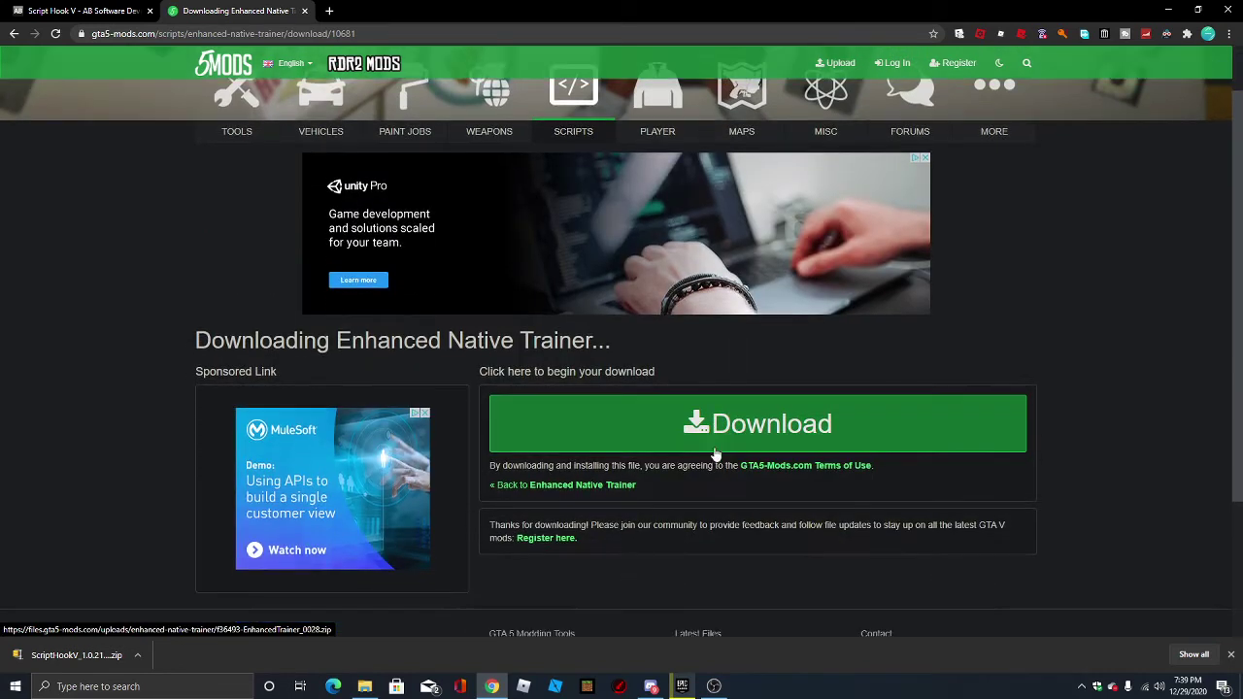
pyautogui.click(735, 431)
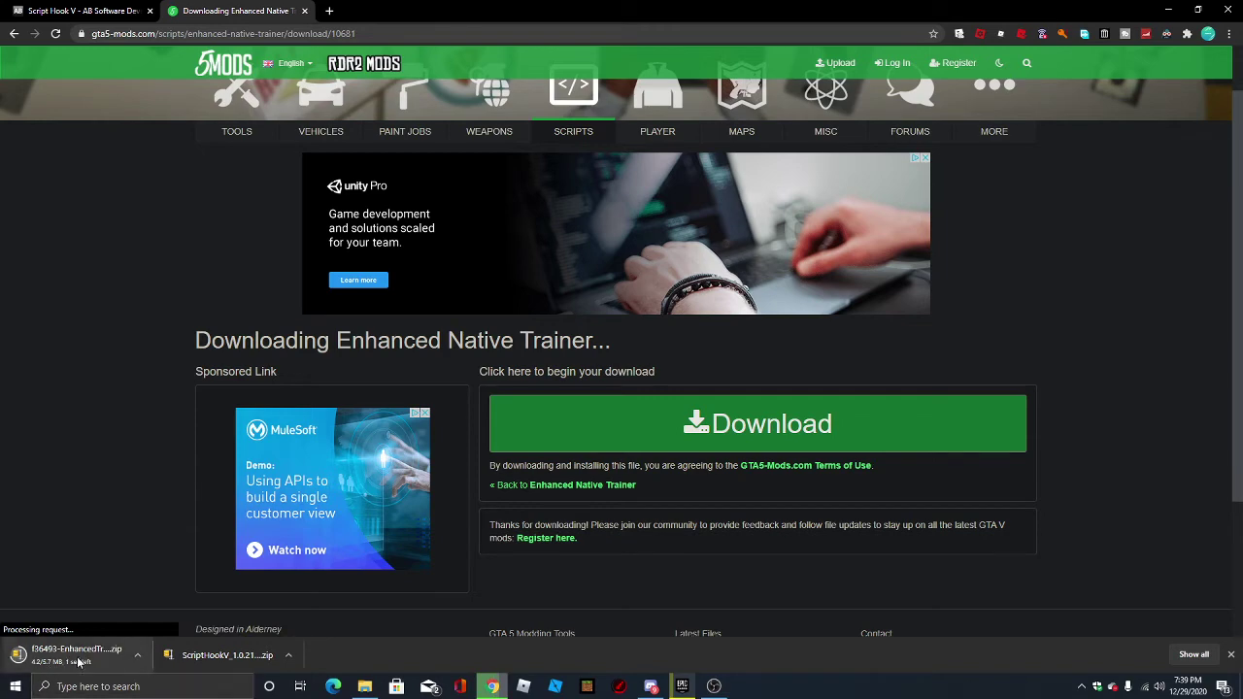
# - Locate the downloaded f36493-EnhancedTrainer_0028 archive and unzip it into the Downloads folder with WinZip's evaluation version
pyautogui.click(365, 686)
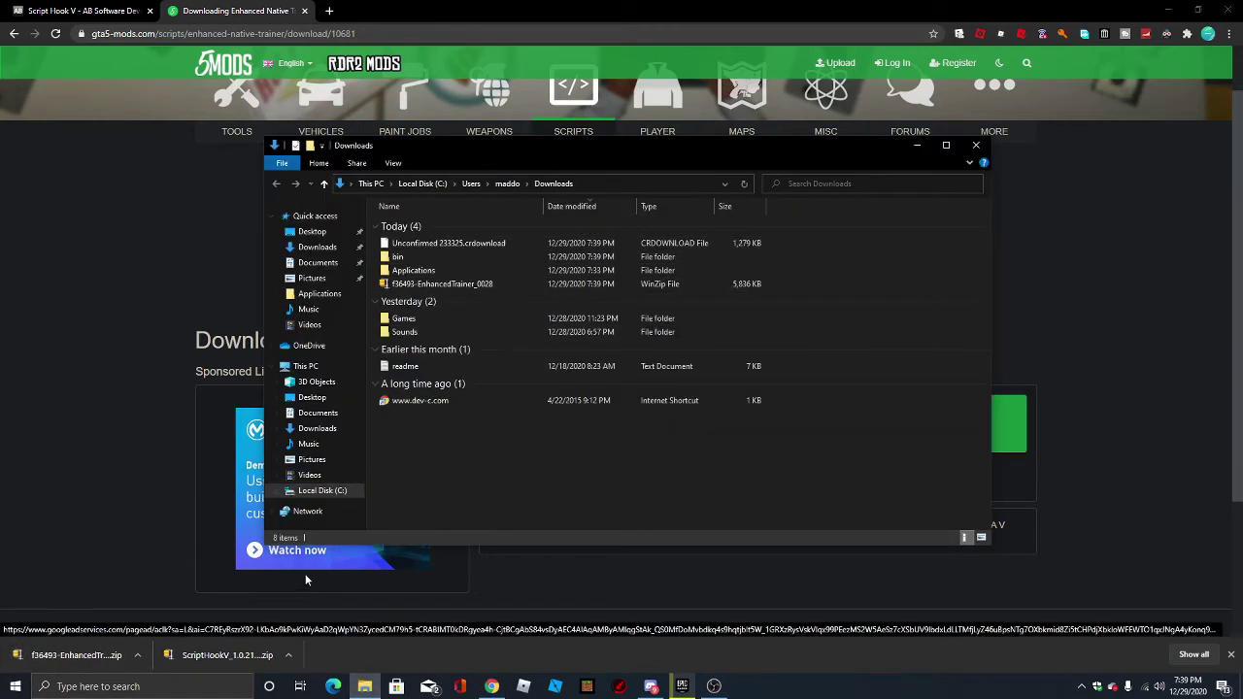
pyautogui.click(978, 145)
pyautogui.click(140, 657)
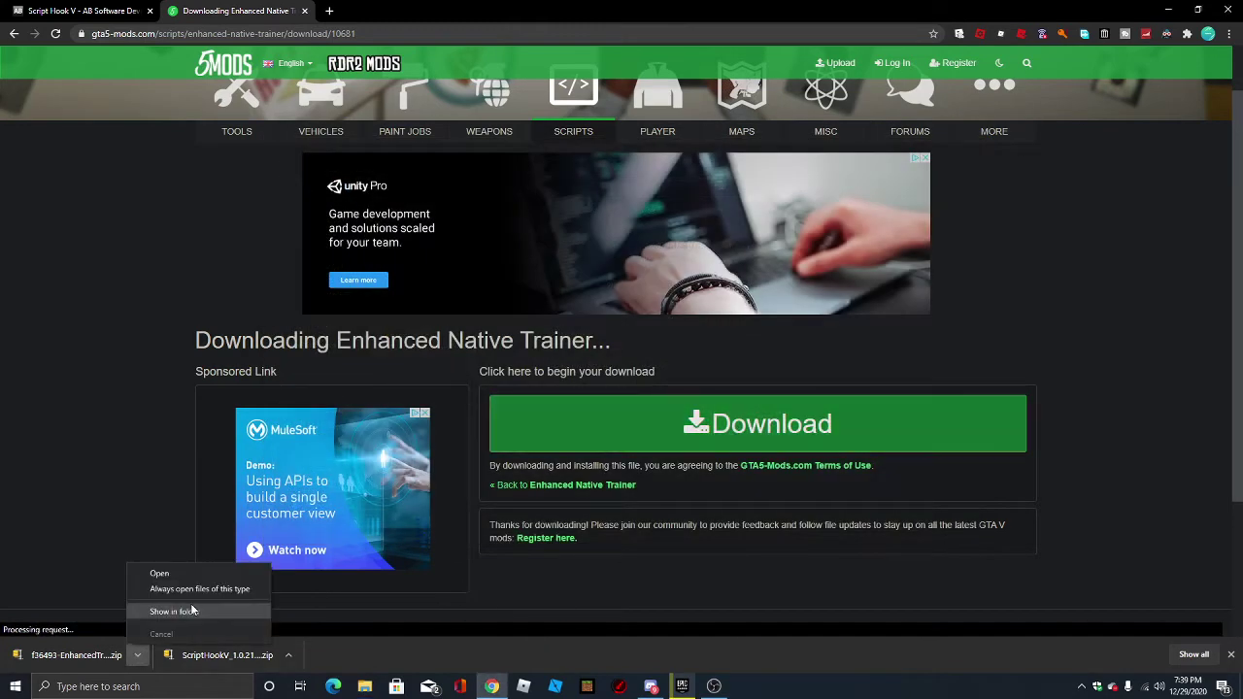
pyautogui.click(191, 610)
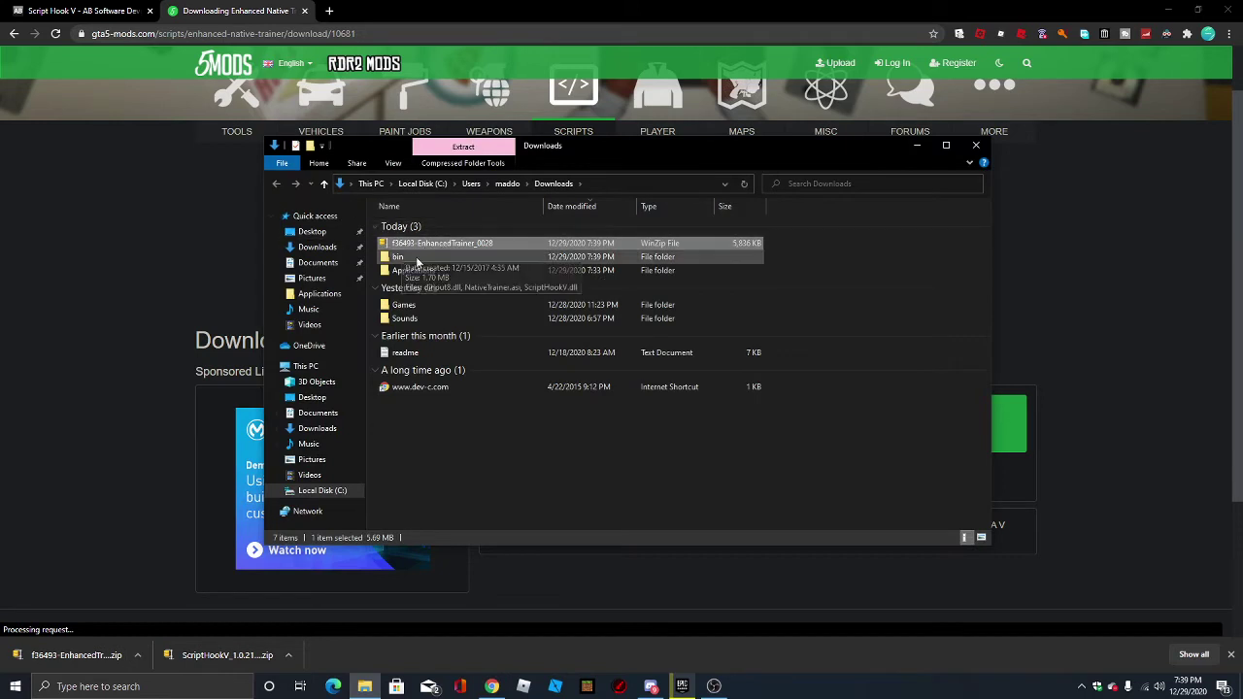
pyautogui.rightClick(425, 248)
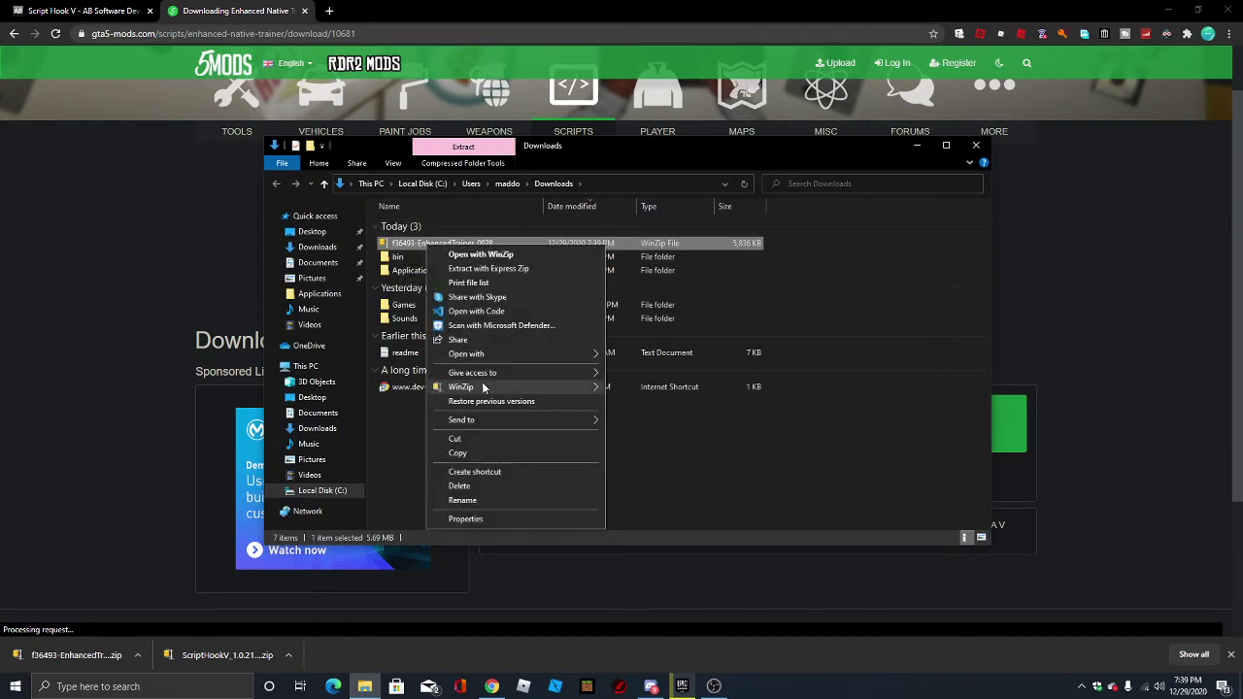
pyautogui.moveTo(540, 385)
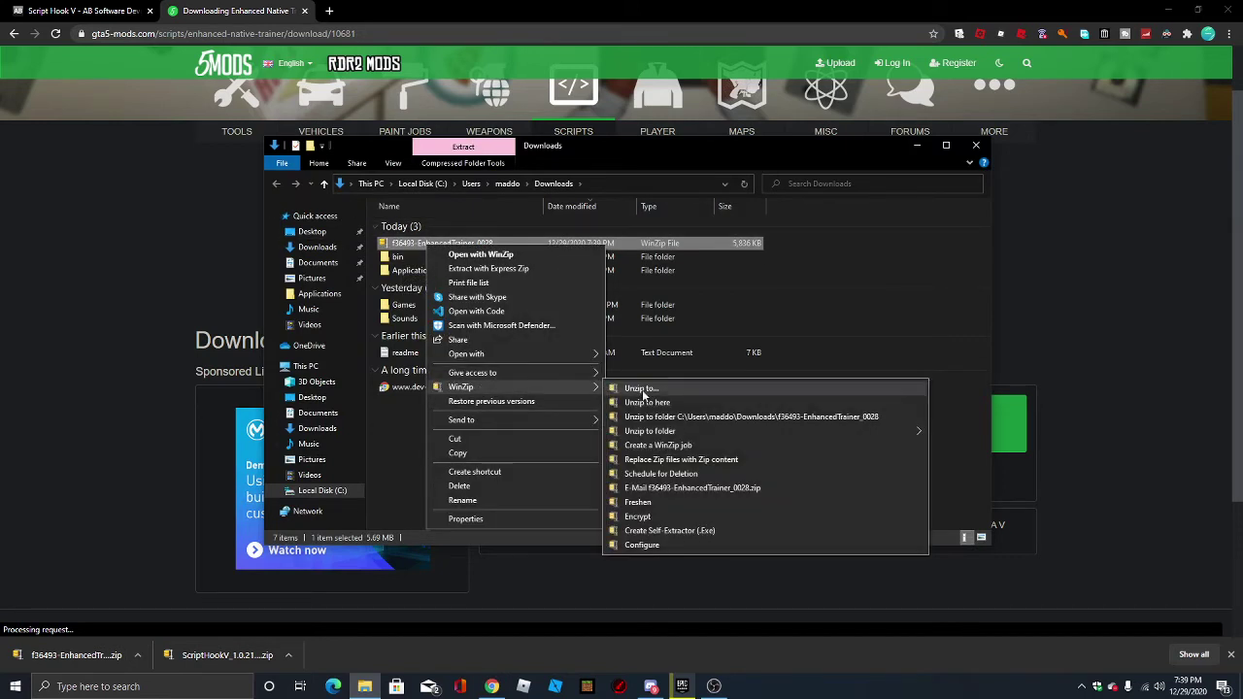
pyautogui.click(641, 403)
pyautogui.click(673, 408)
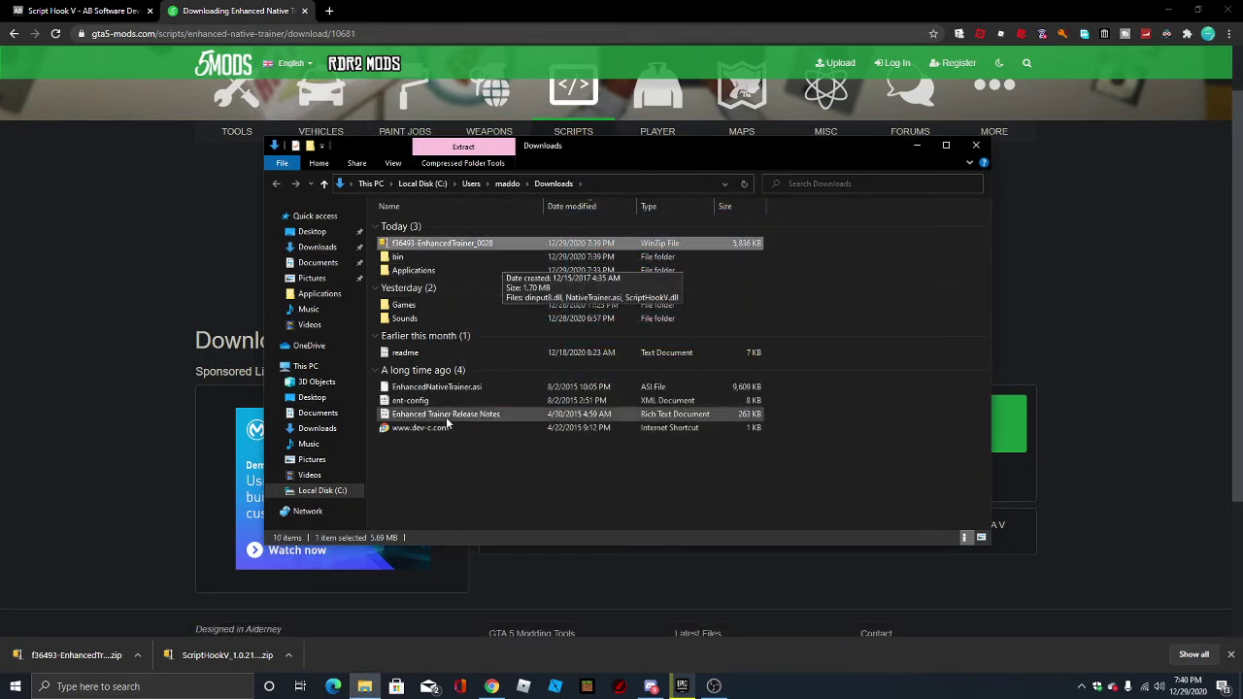
pyautogui.click(634, 449)
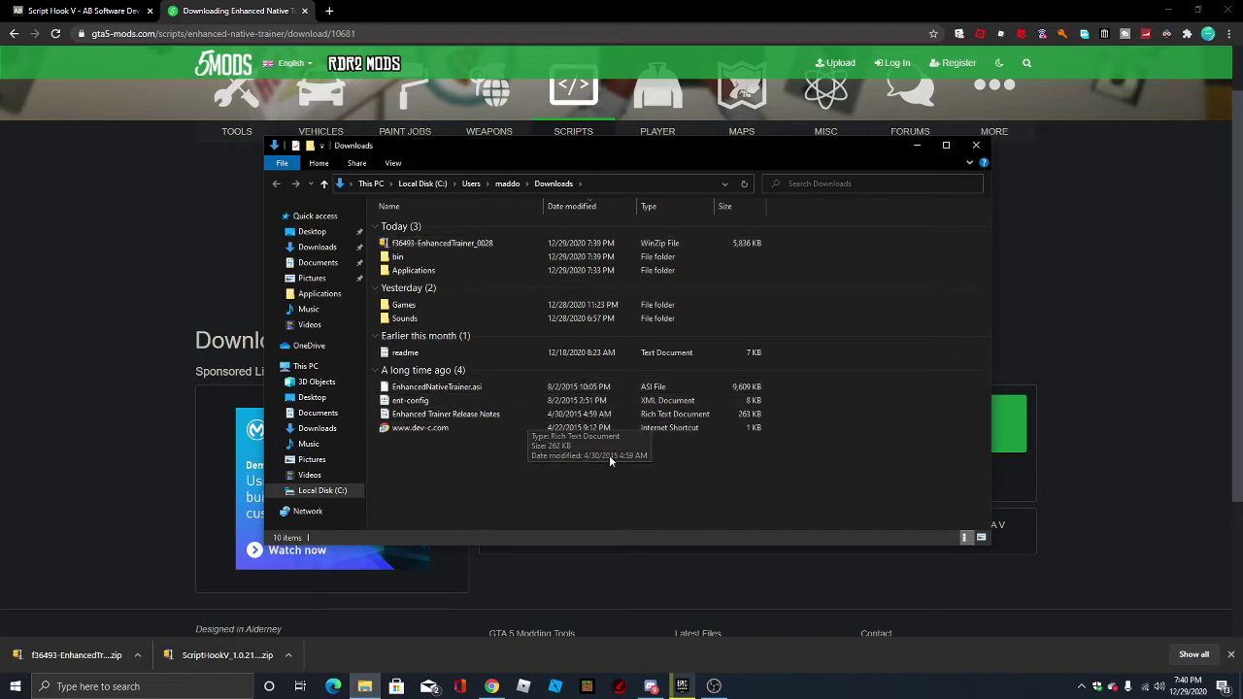
pyautogui.moveTo(817, 473); pyautogui.dragTo(599, 393)
pyautogui.click(544, 449)
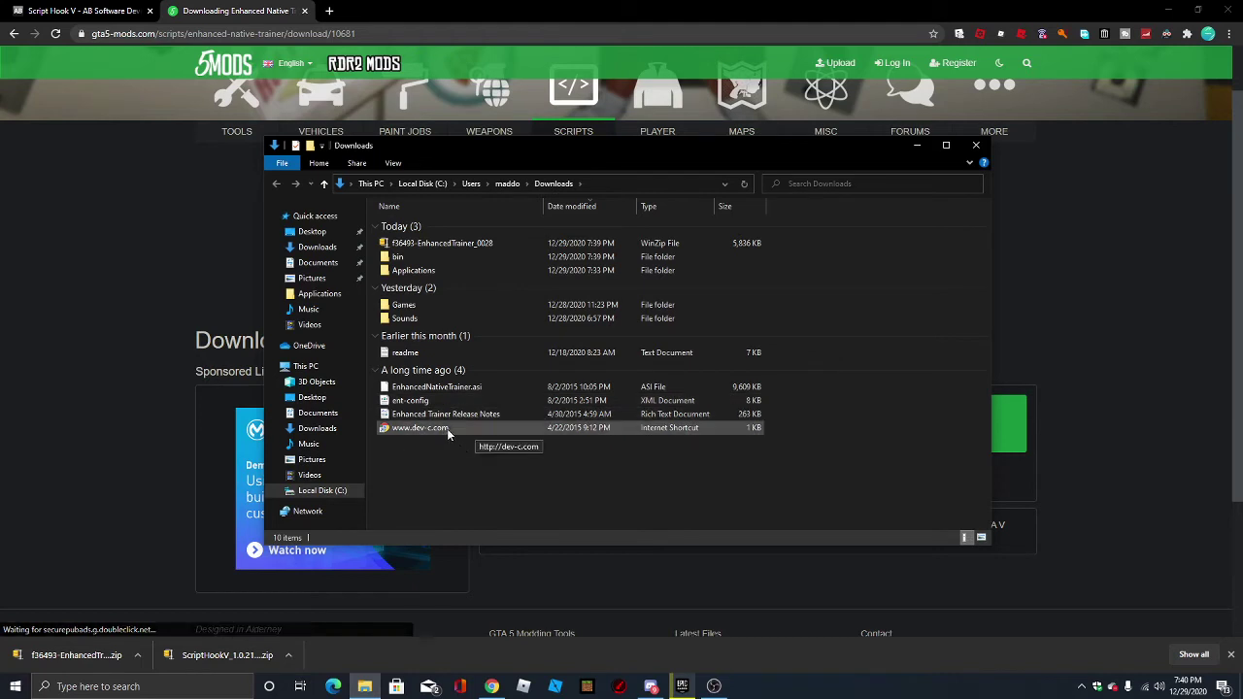
pyautogui.click(448, 429)
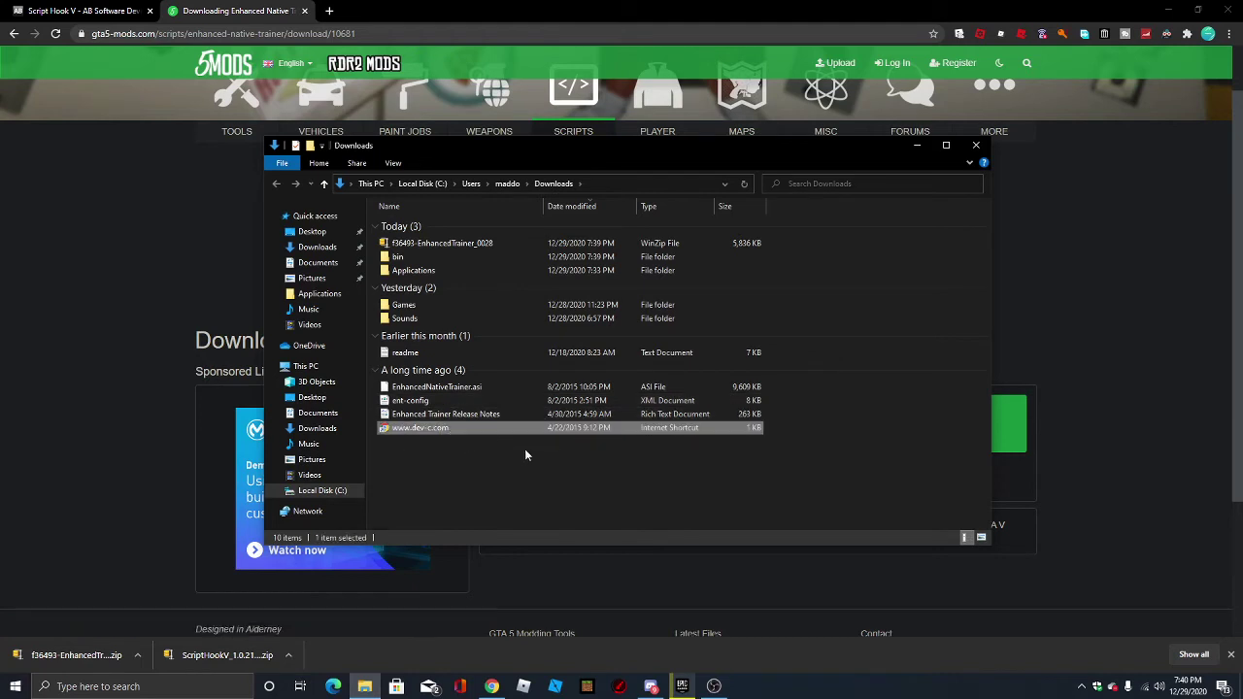
pyautogui.keyDown('shift'); pyautogui.click(419, 416); pyautogui.keyUp('shift')
pyautogui.press('Delete')
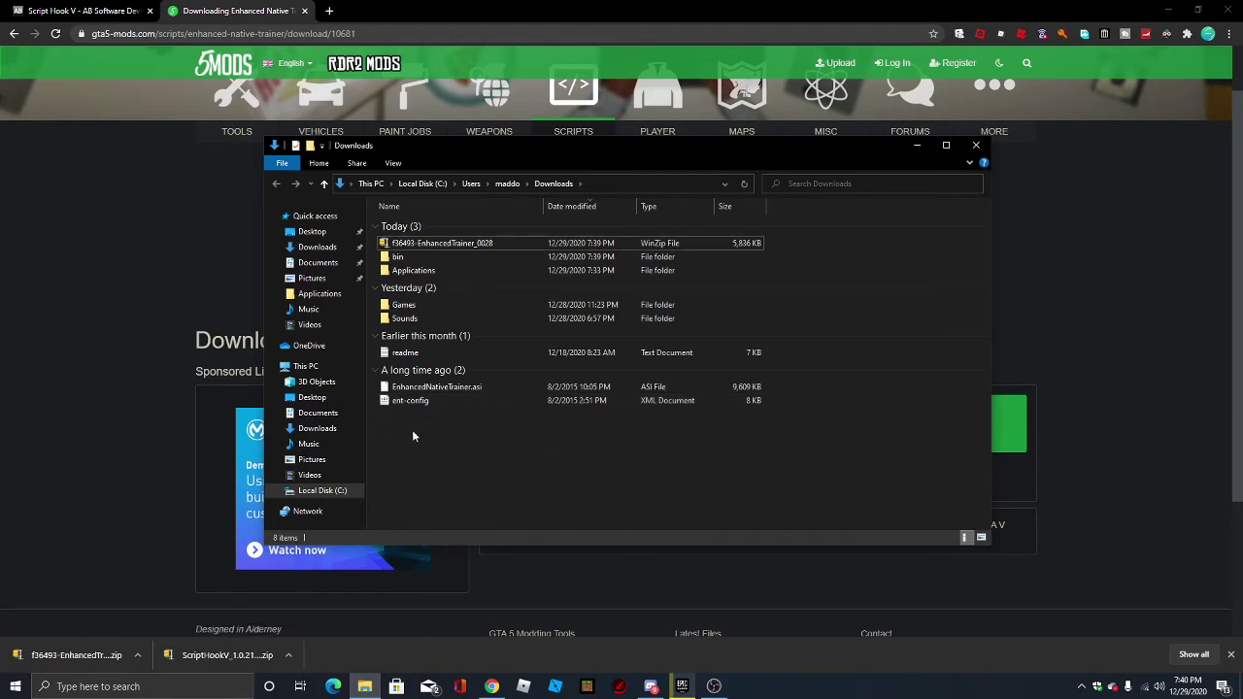
# - Copy dinput8.dll, NativeTrainer.asi and ScriptHookV.dll from the extracted bin folder
pyautogui.moveTo(711, 464); pyautogui.dragTo(551, 435)
pyautogui.moveTo(591, 471); pyautogui.dragTo(478, 432)
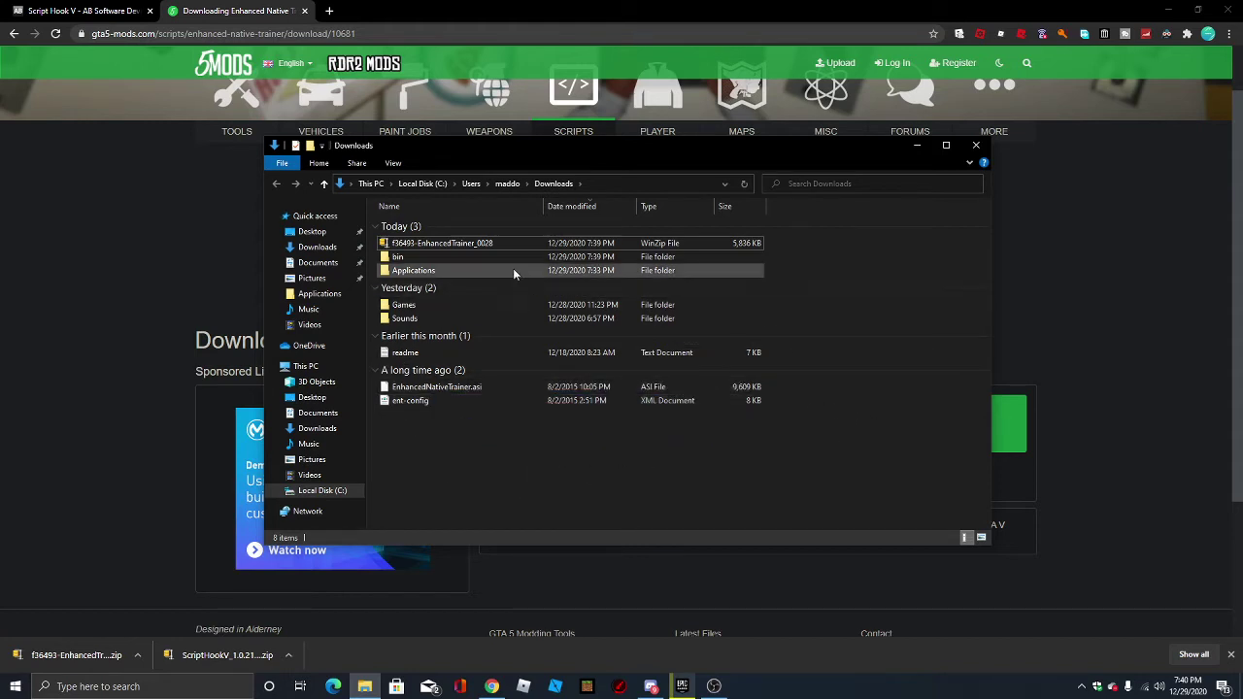
pyautogui.doubleClick(399, 257)
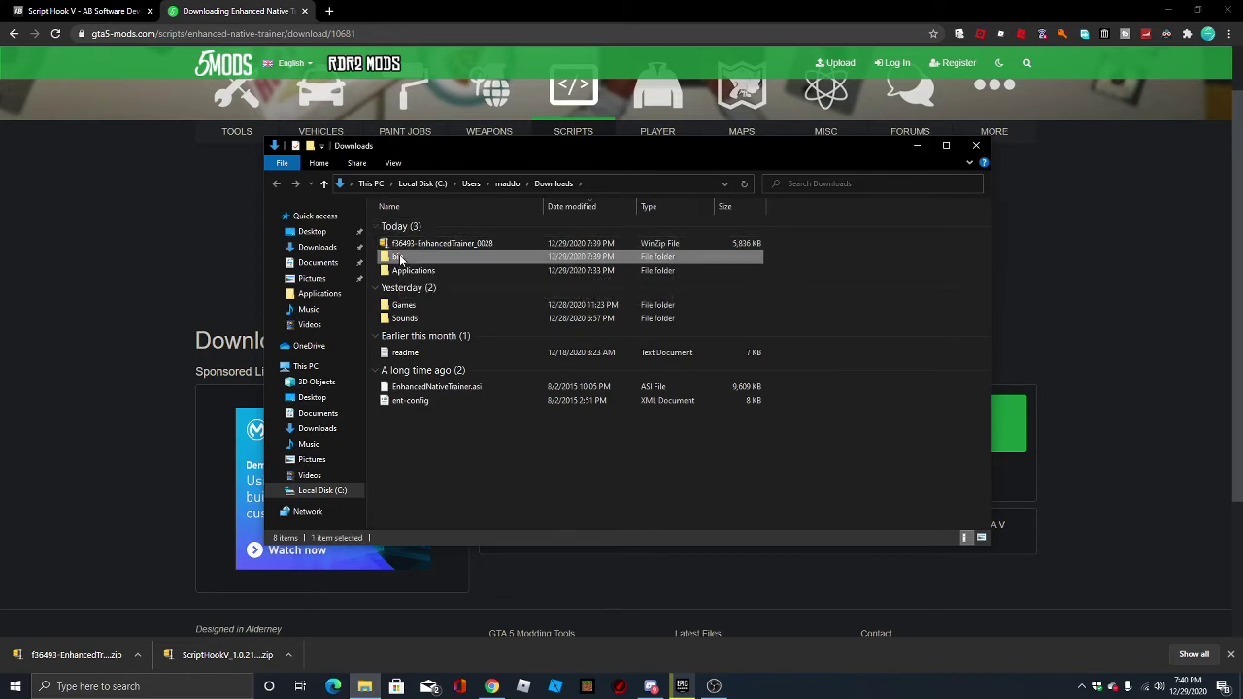
pyautogui.moveTo(713, 381); pyautogui.dragTo(398, 216)
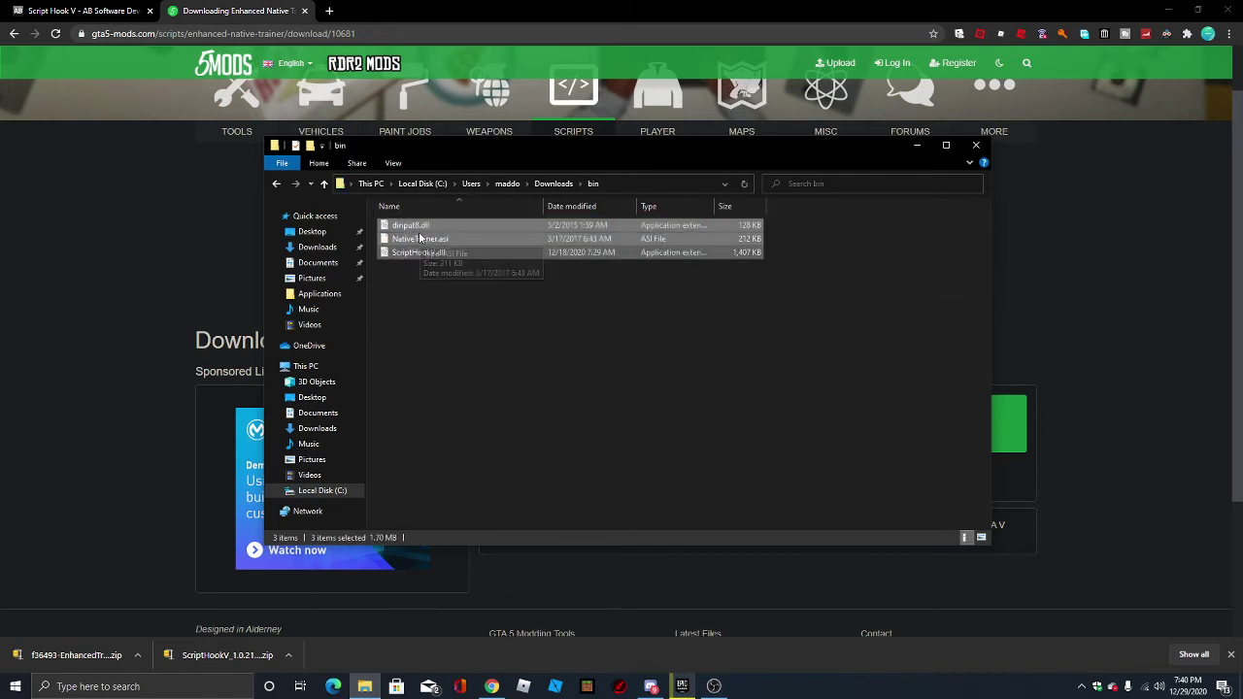
pyautogui.rightClick(420, 236)
pyautogui.click(448, 385)
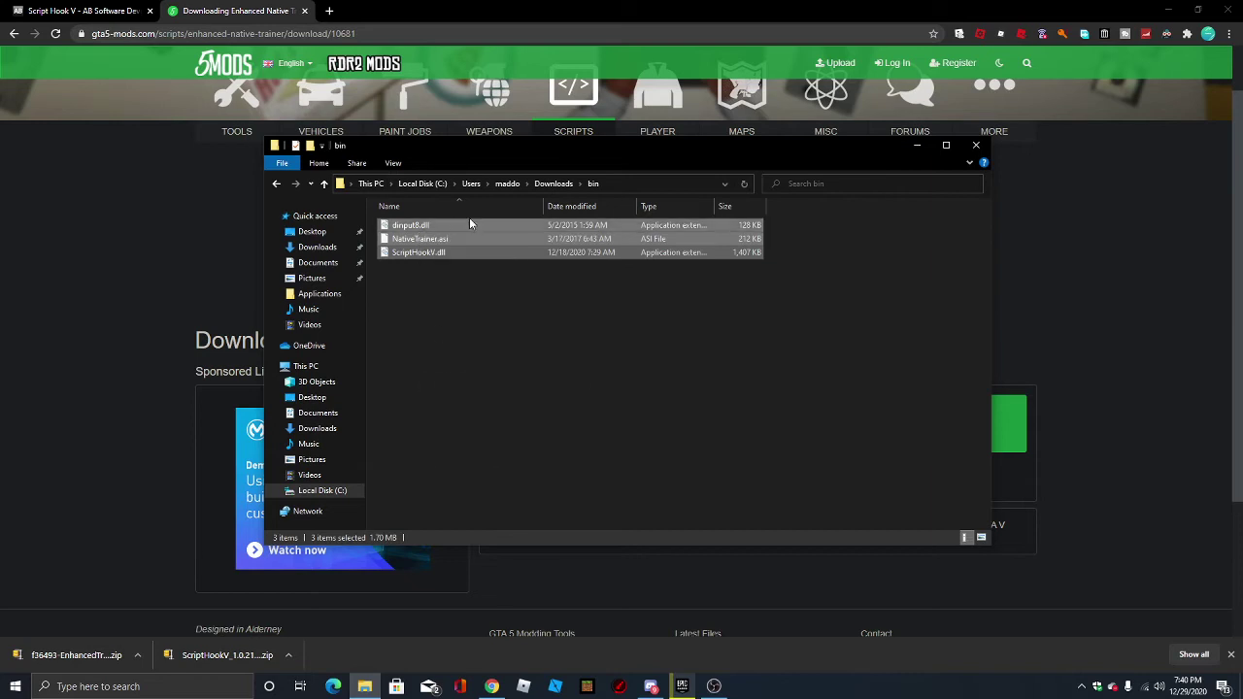
# - Paste the copied bin files into C:\Program Files\Epic Games\GTAV, replacing the files with the same names
pyautogui.click(554, 184)
pyautogui.click(310, 475)
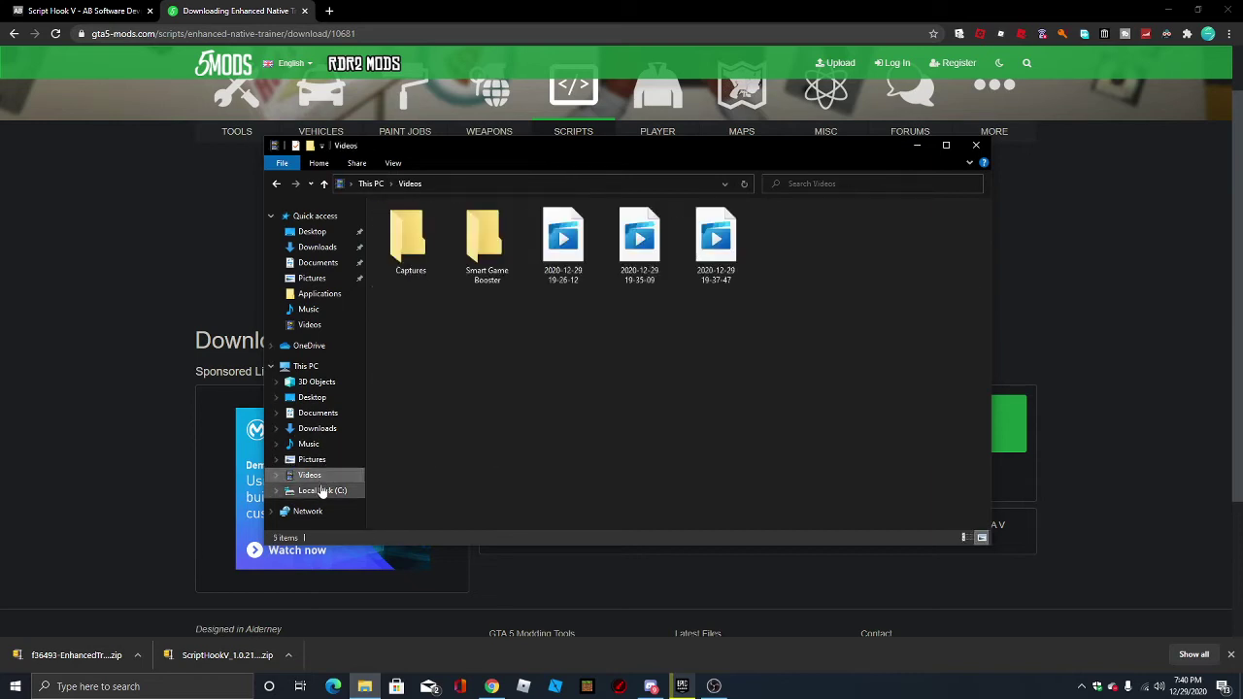
pyautogui.click(322, 490)
pyautogui.doubleClick(413, 253)
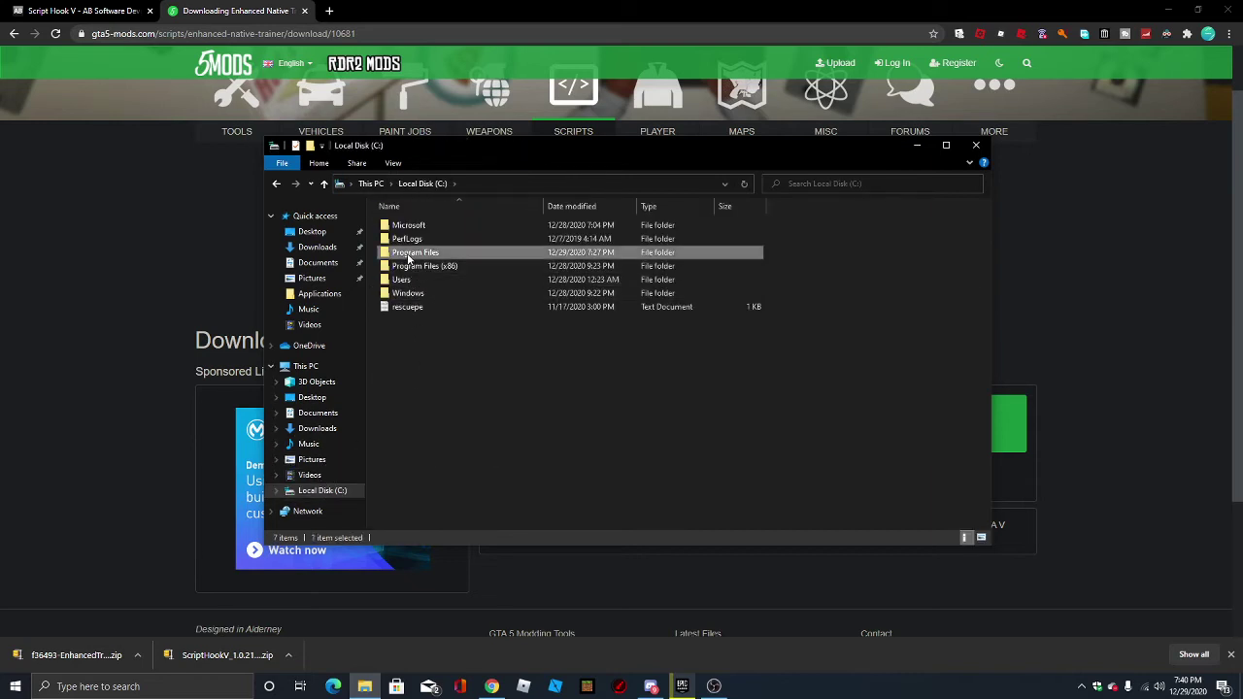
pyautogui.click(409, 307)
pyautogui.doubleClick(409, 307)
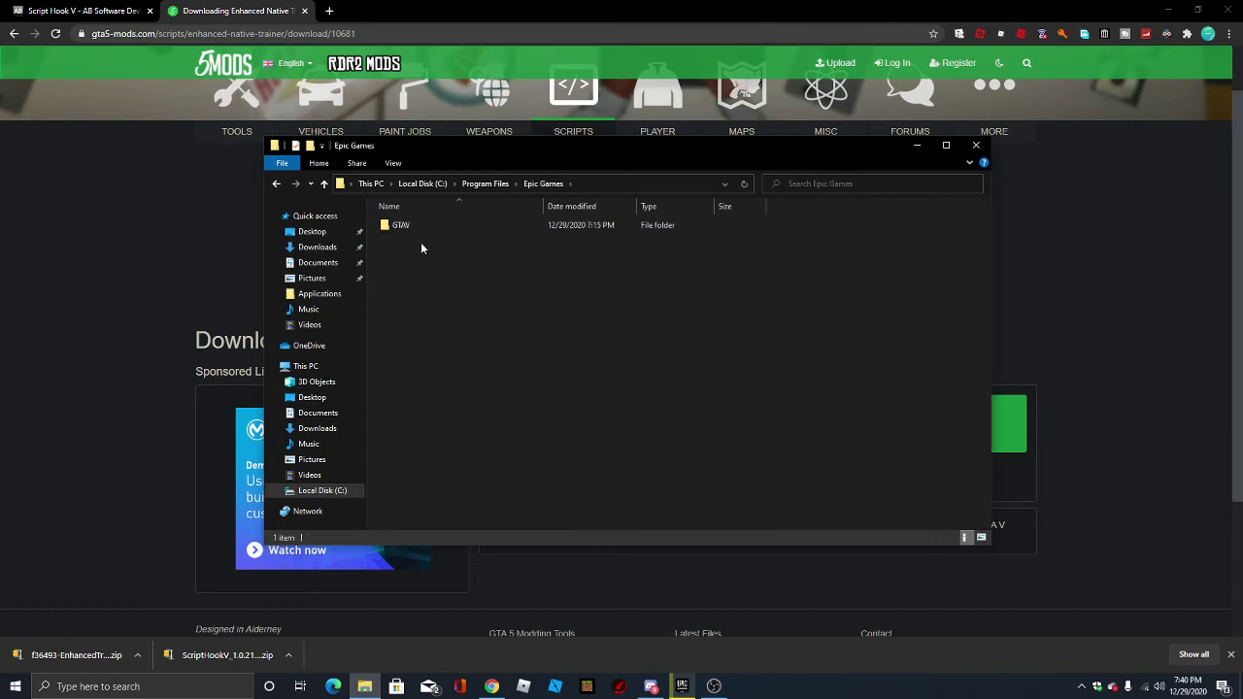
pyautogui.doubleClick(413, 225)
pyautogui.rightClick(842, 258)
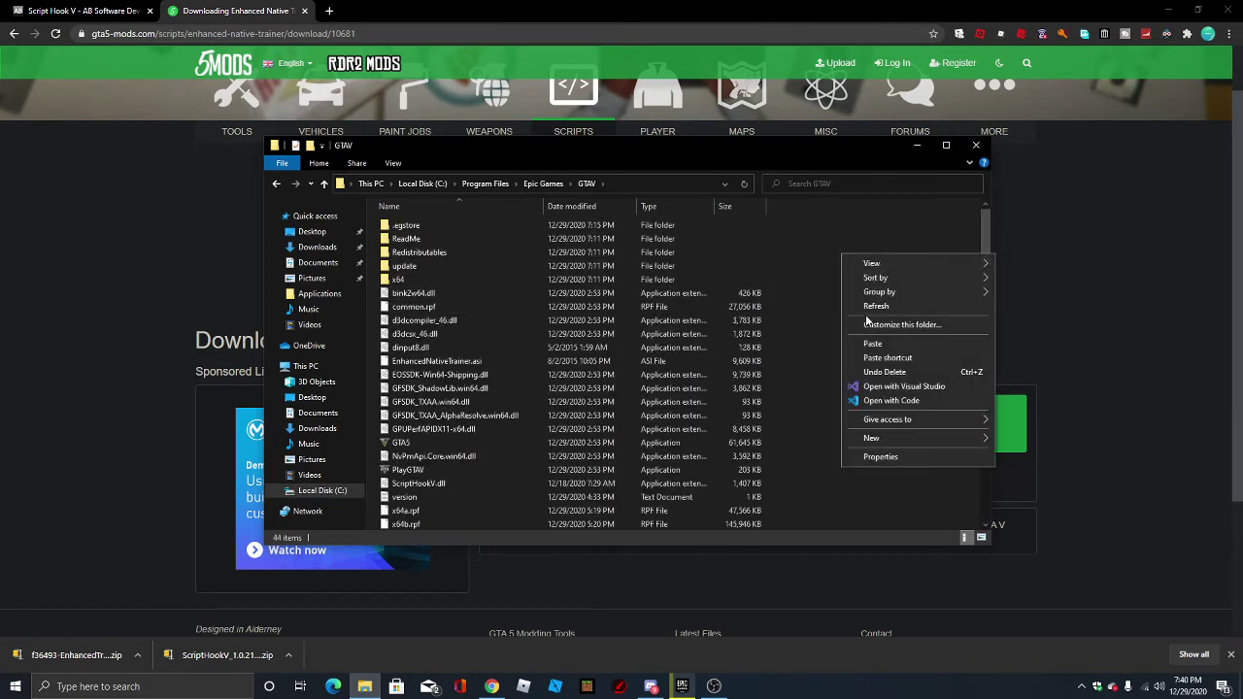
pyautogui.click(887, 345)
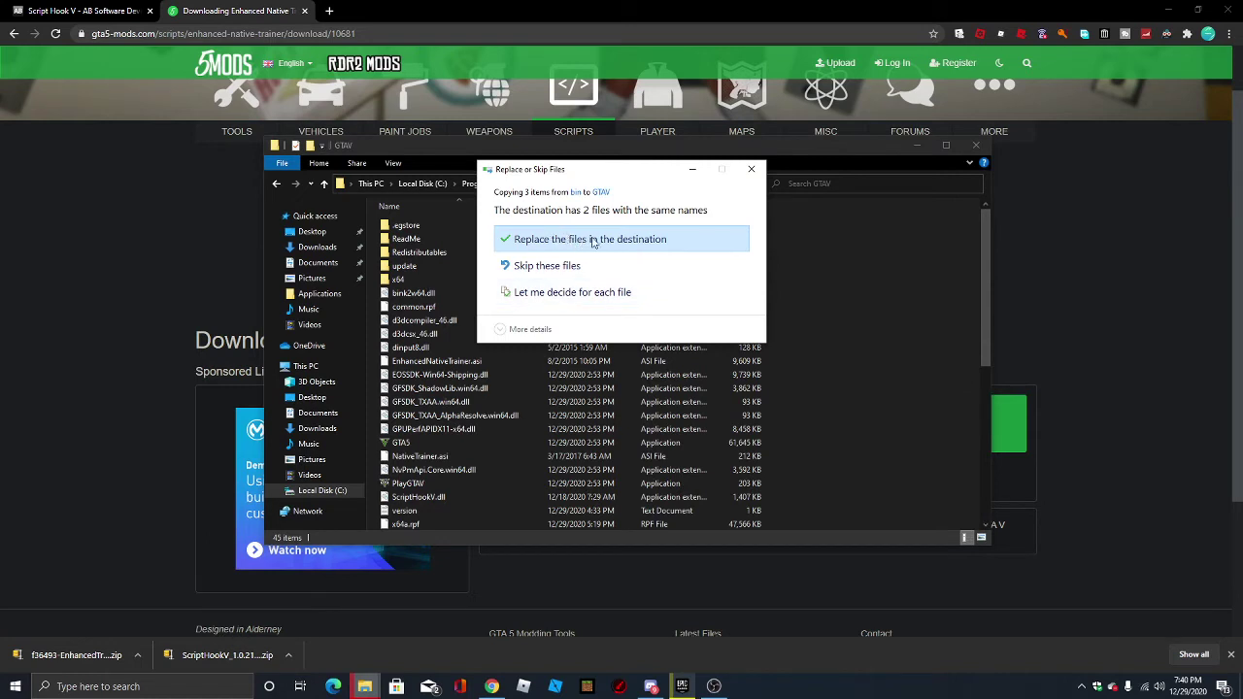
pyautogui.click(560, 243)
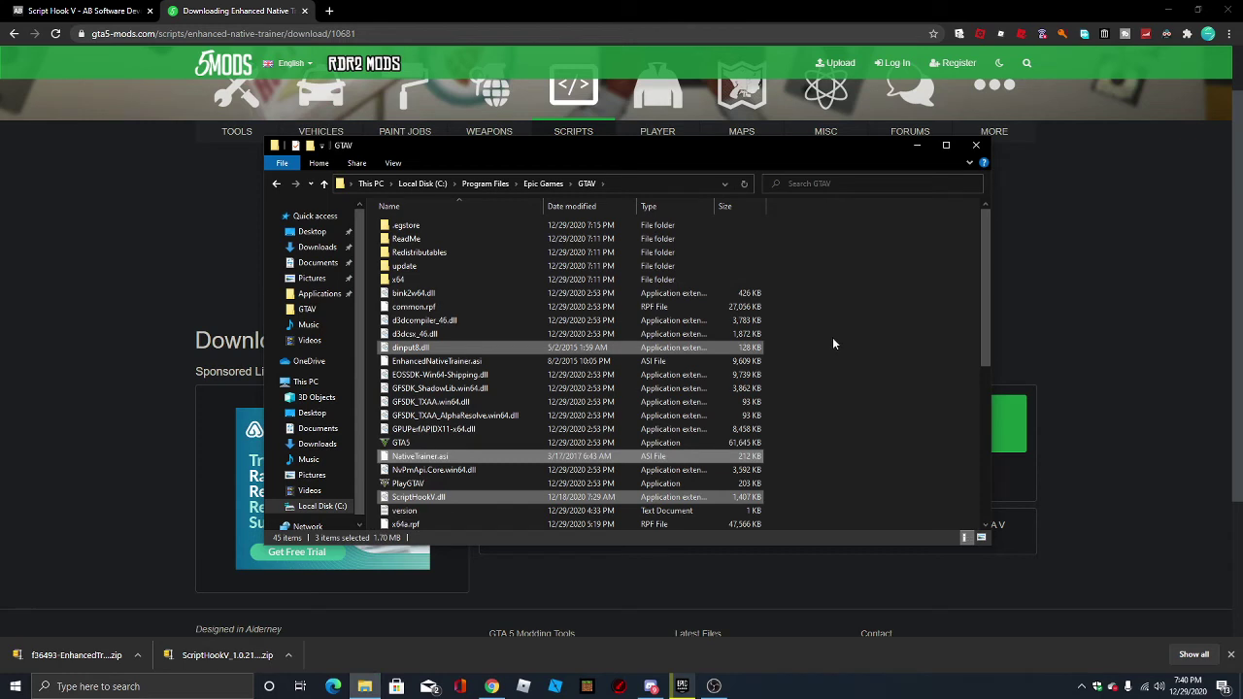
# - Copy EnhancedNativeTrainer.asi and ent-config from the Downloads folder
pyautogui.click(317, 246)
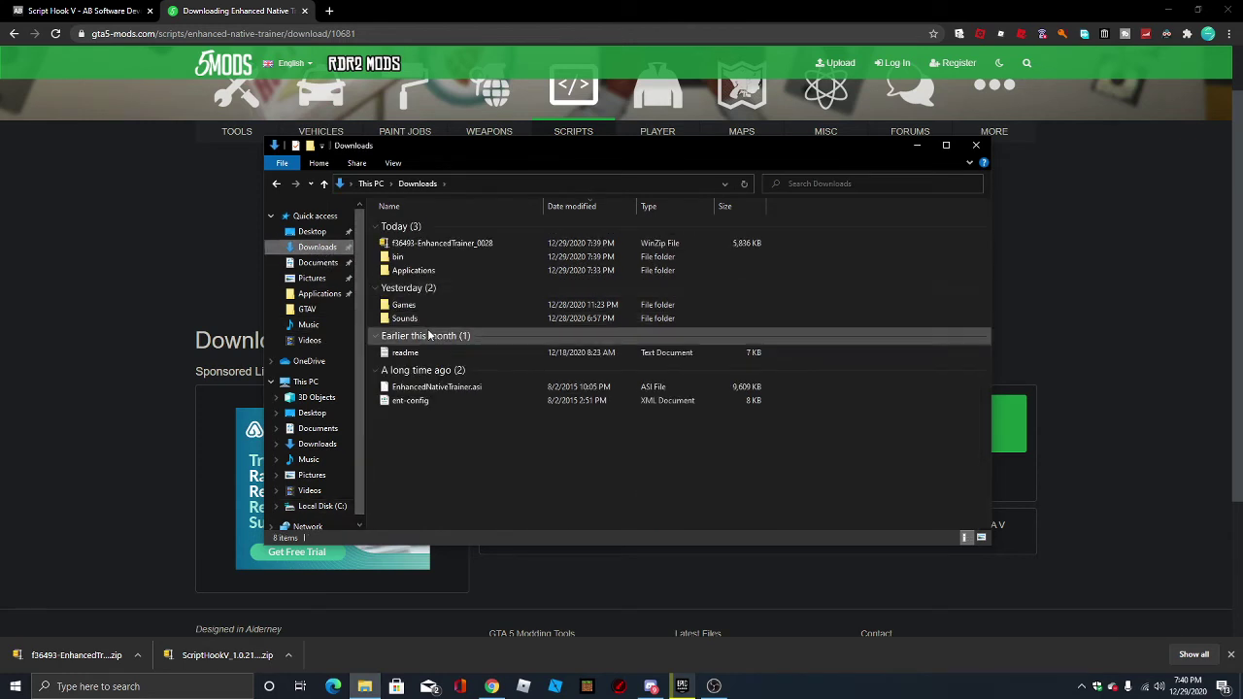
pyautogui.click(437, 387)
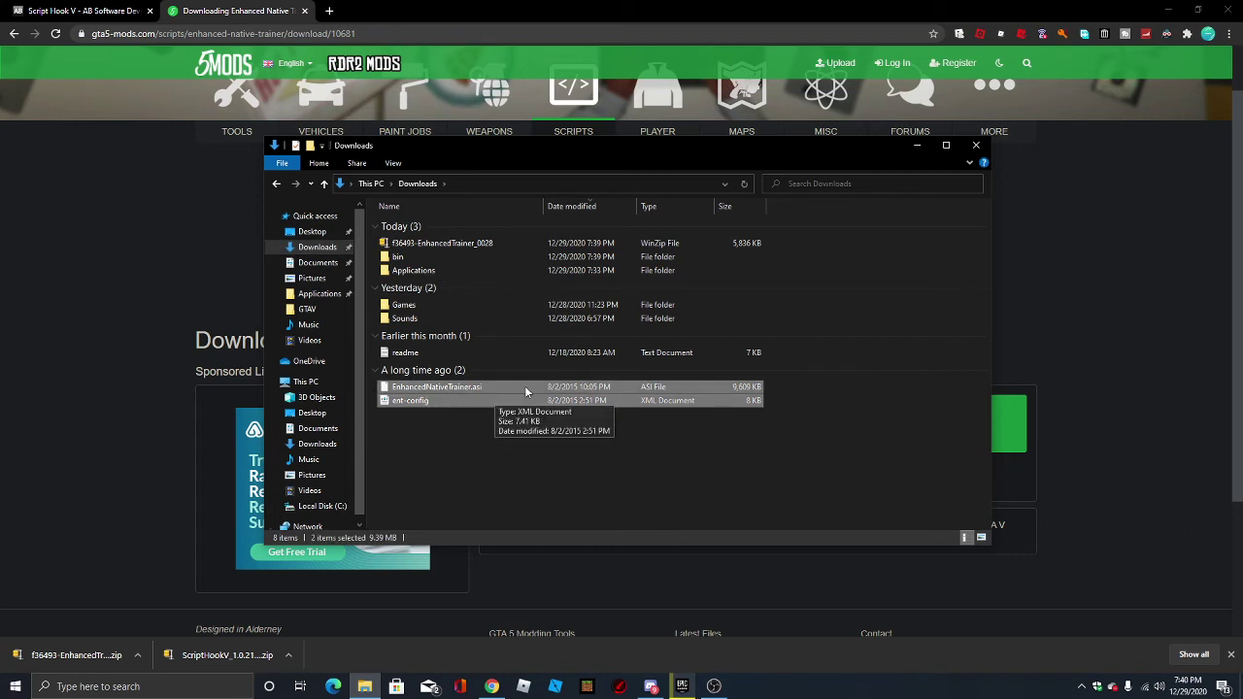
pyautogui.scroll(-1, 321, 446)
pyautogui.rightClick(408, 401)
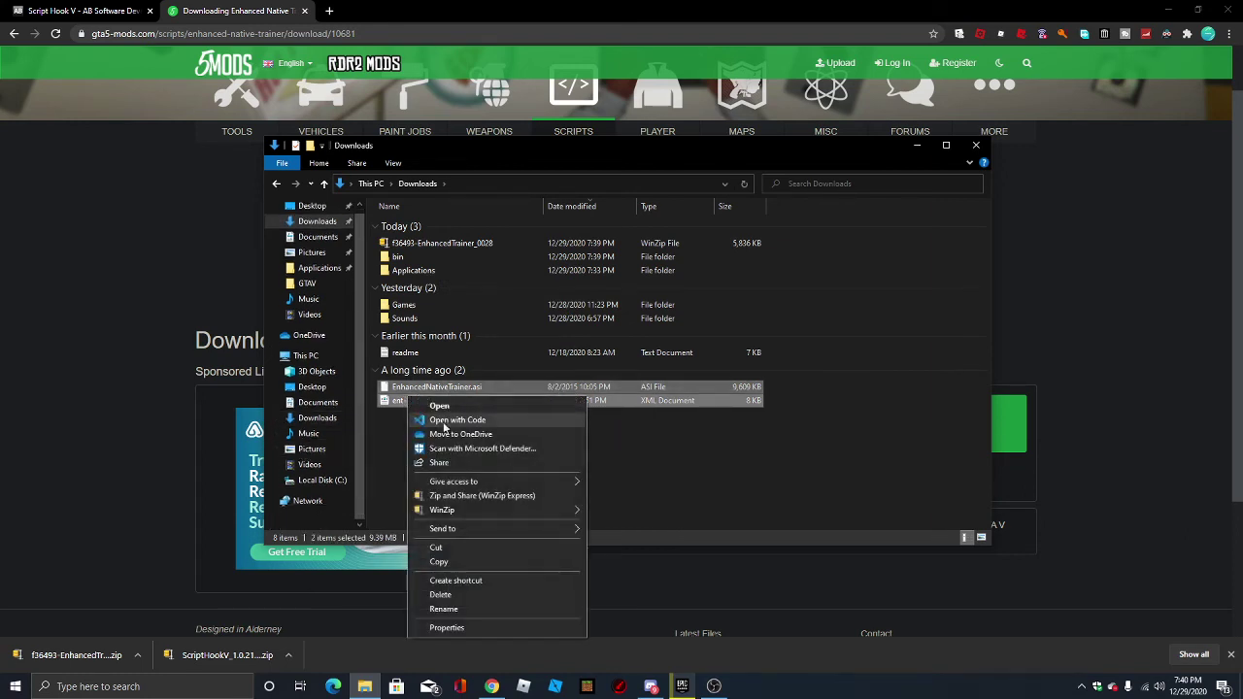
pyautogui.click(456, 565)
# - Paste the two trainer files into C:\Program Files, granting administrator permission for all items
pyautogui.click(305, 483)
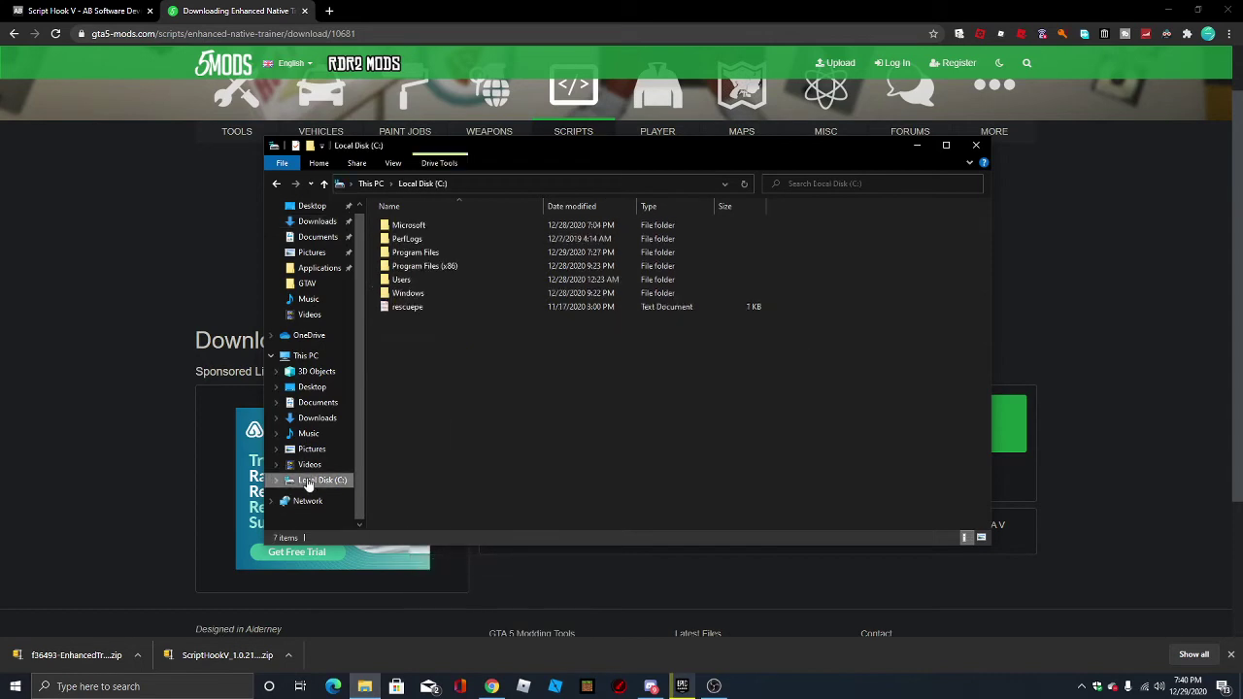
pyautogui.doubleClick(418, 252)
pyautogui.rightClick(802, 296)
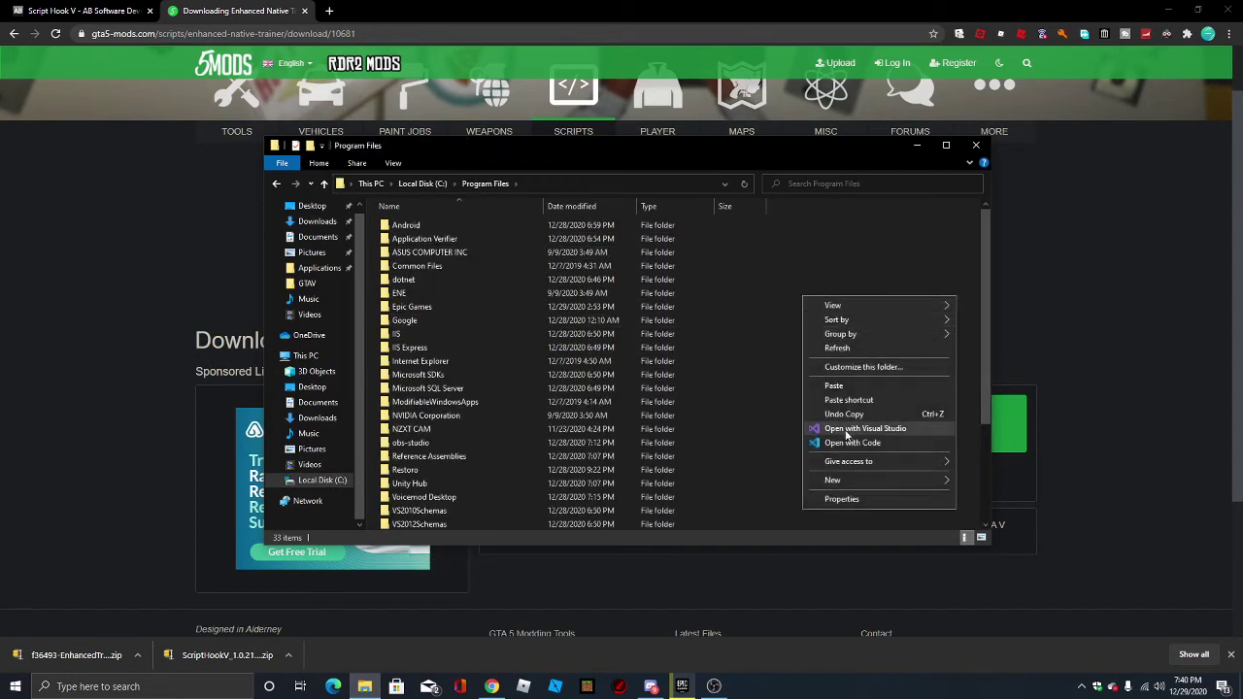
pyautogui.click(833, 385)
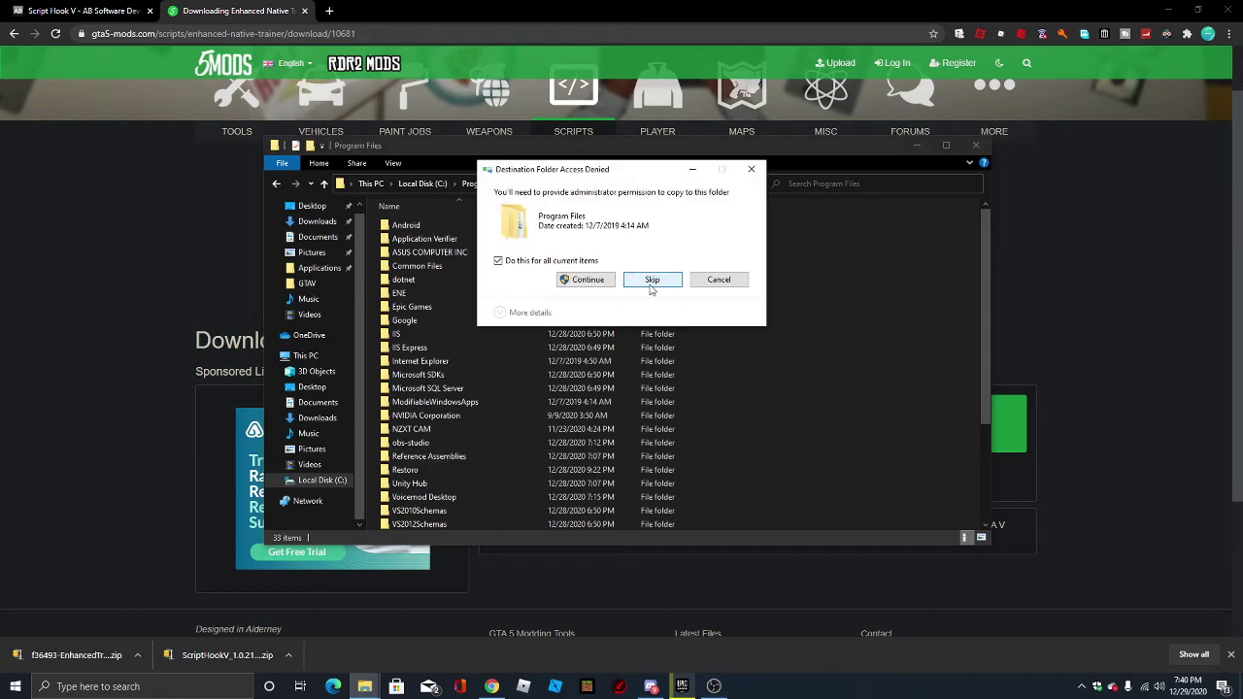
pyautogui.click(610, 282)
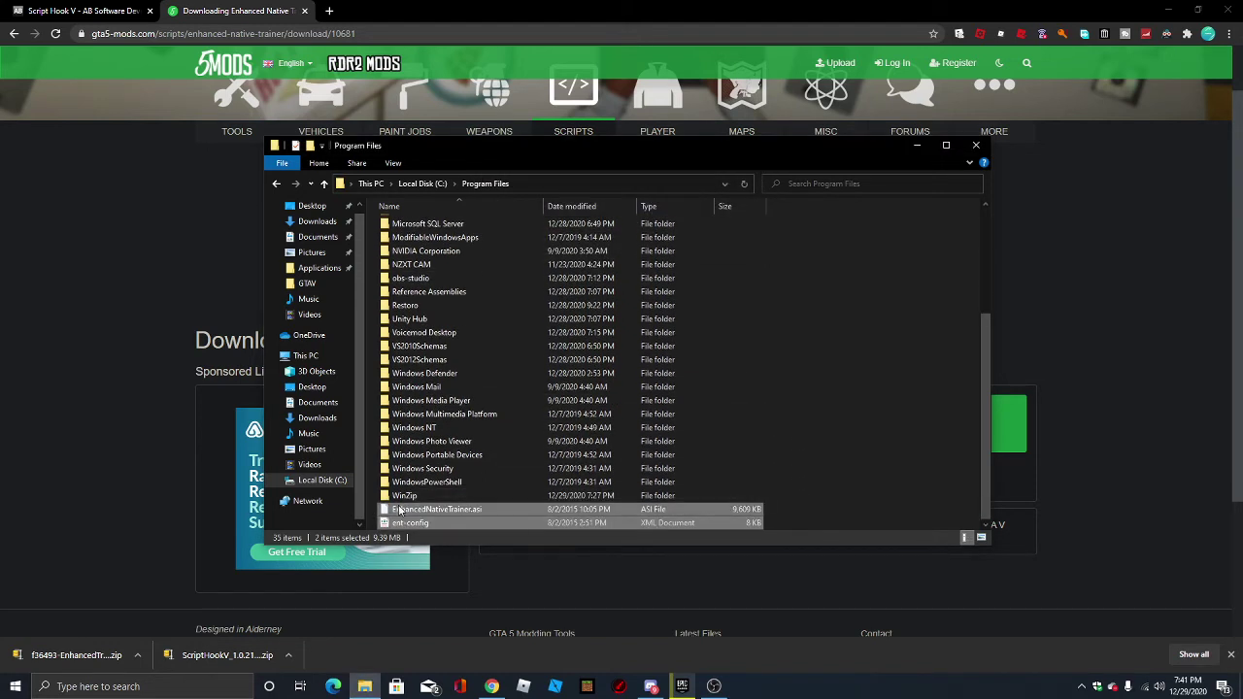
# - Move EnhancedNativeTrainer.asi and ent-config from Program Files into the Epic Games folder with administrator permission
pyautogui.moveTo(486, 511); pyautogui.dragTo(471, 255)
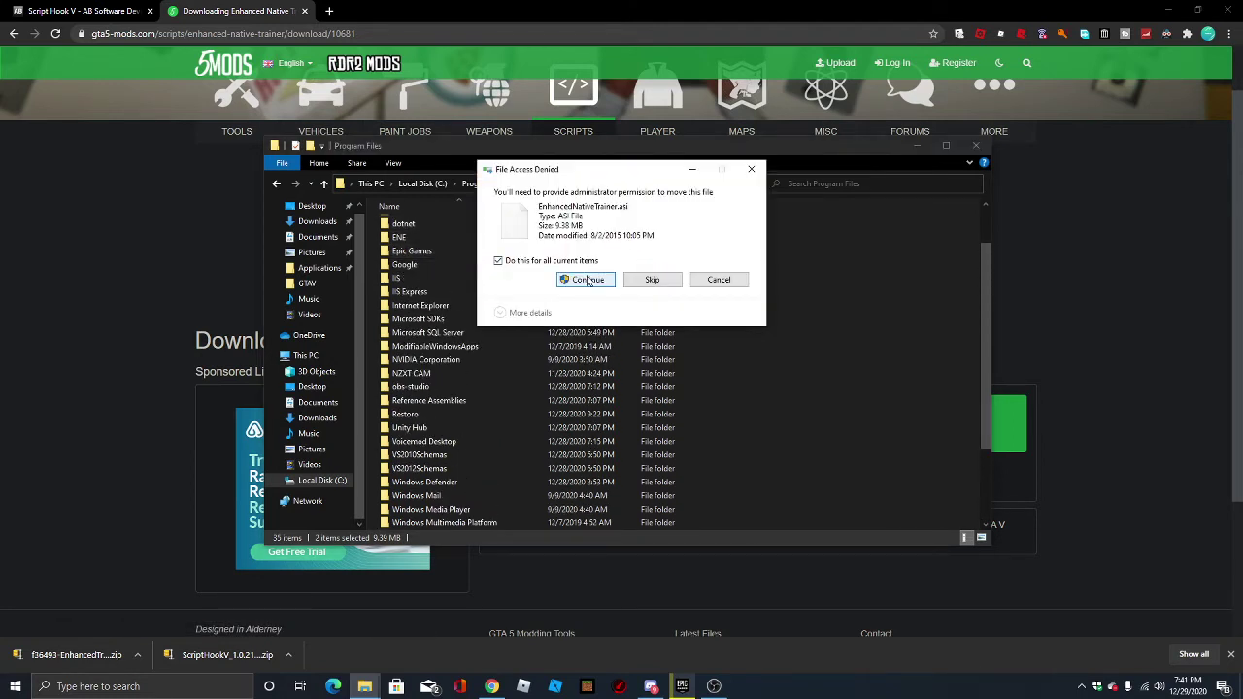
pyautogui.click(583, 279)
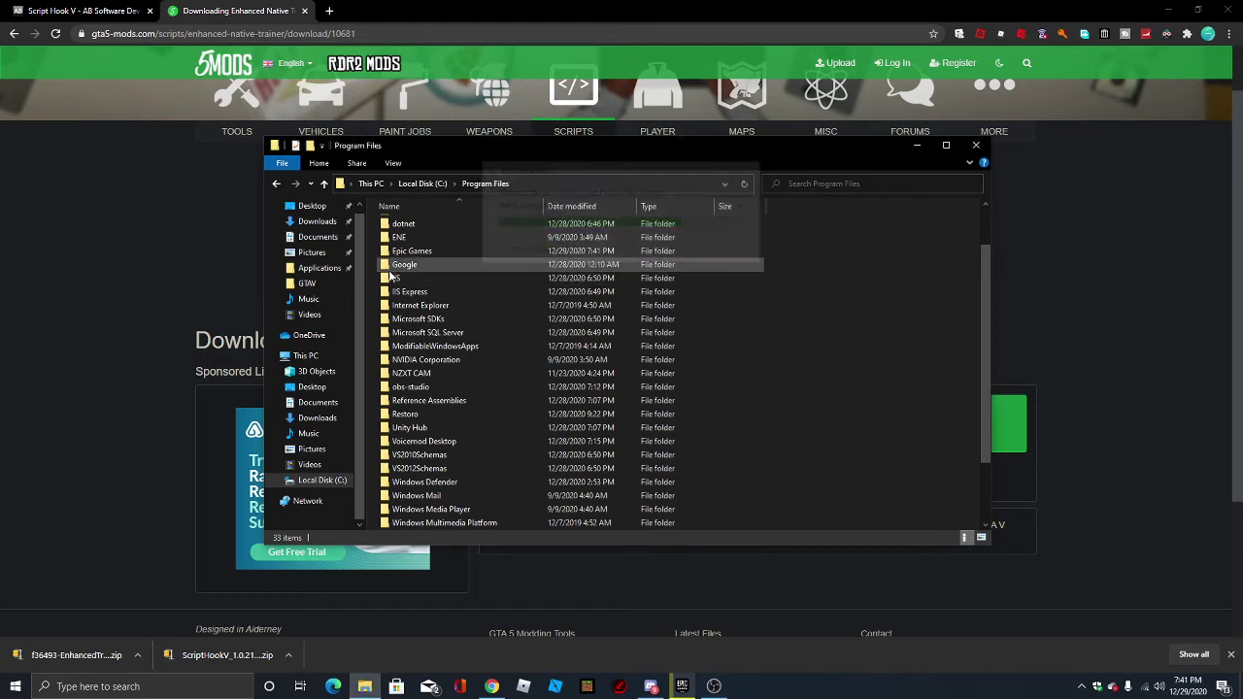
pyautogui.doubleClick(417, 263)
pyautogui.click(486, 184)
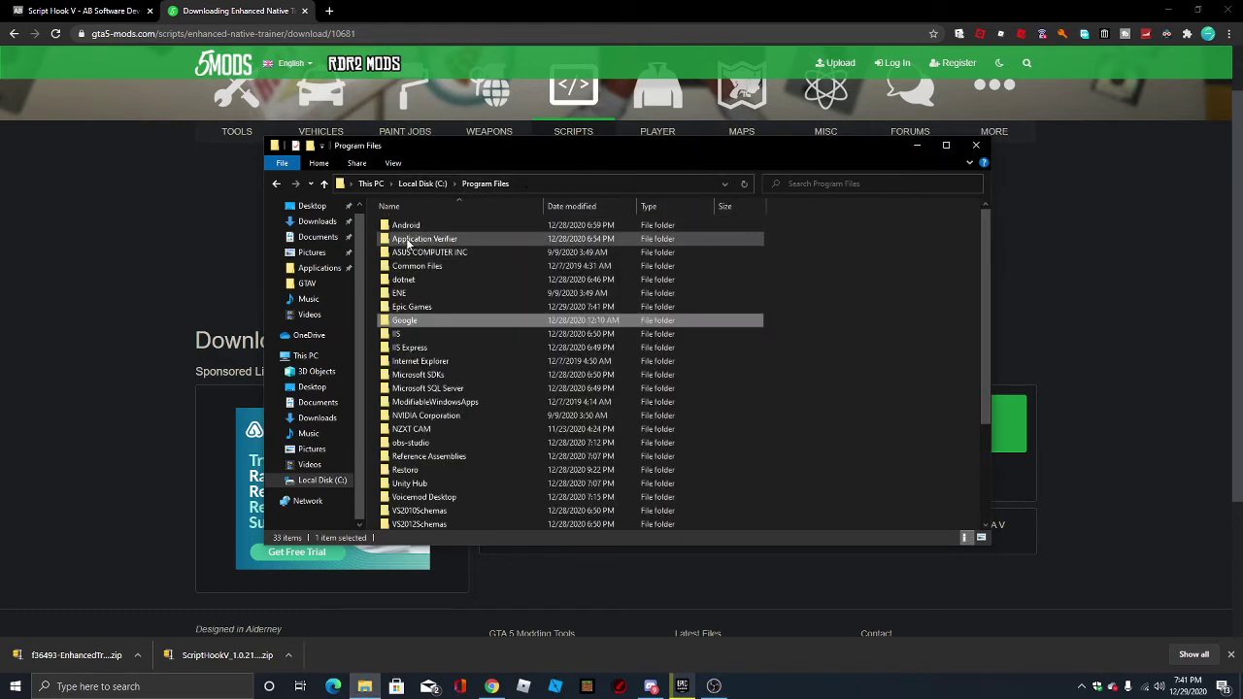
# - Move the two trainer files from Epic Games into the GTAV folder with administrator permission, replacing the existing EnhancedNativeTrainer.asi
pyautogui.doubleClick(428, 307)
pyautogui.moveTo(460, 290); pyautogui.dragTo(413, 226)
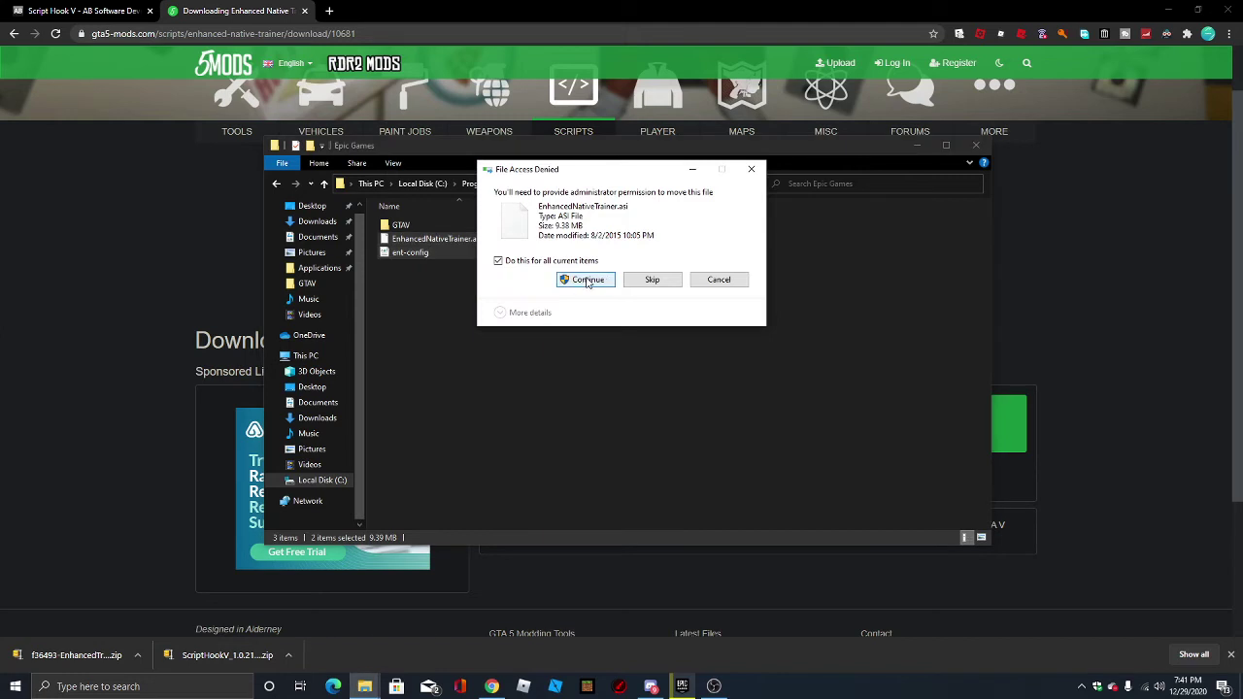
pyautogui.click(586, 280)
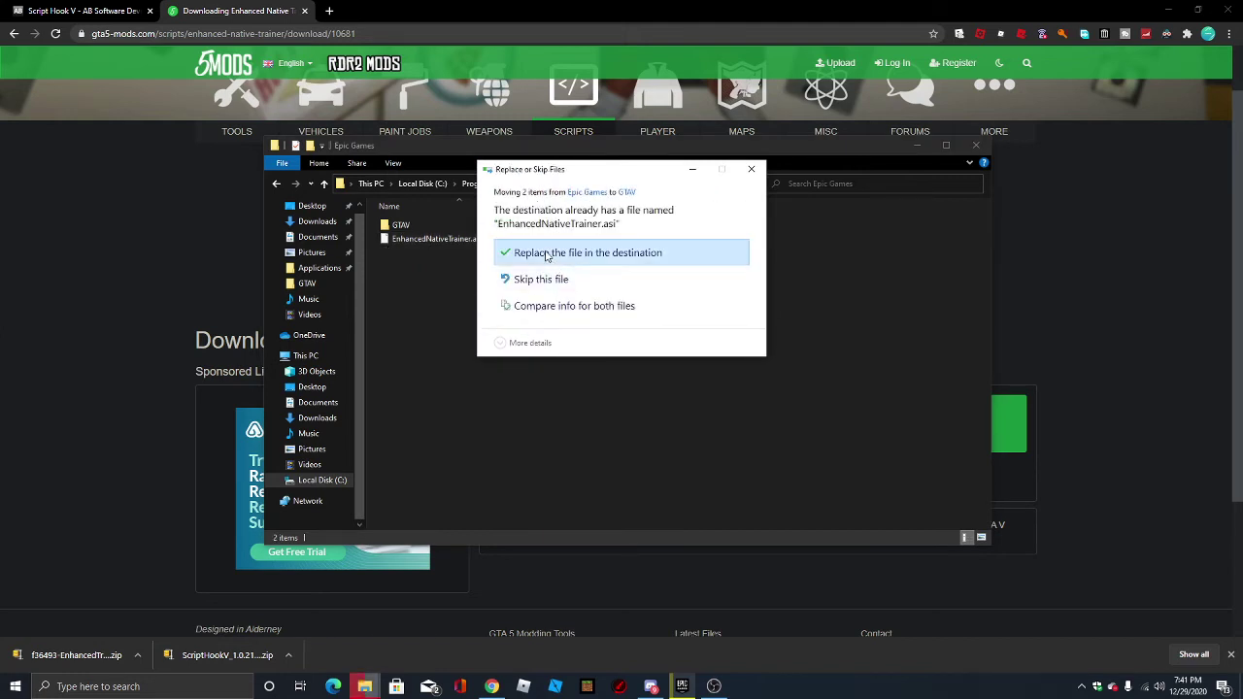
pyautogui.click(544, 253)
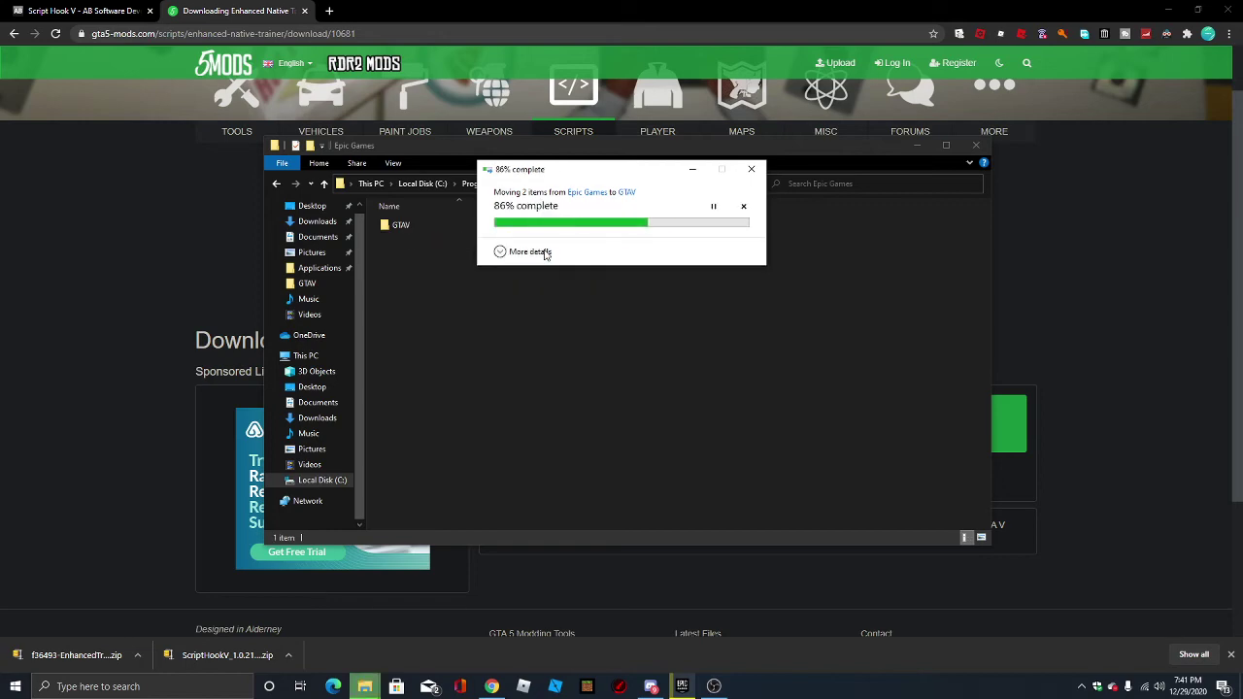
# - Look through the whole GTAV folder to check the installed Script Hook V and trainer files
pyautogui.doubleClick(428, 223)
pyautogui.scroll(-8, 453, 354)
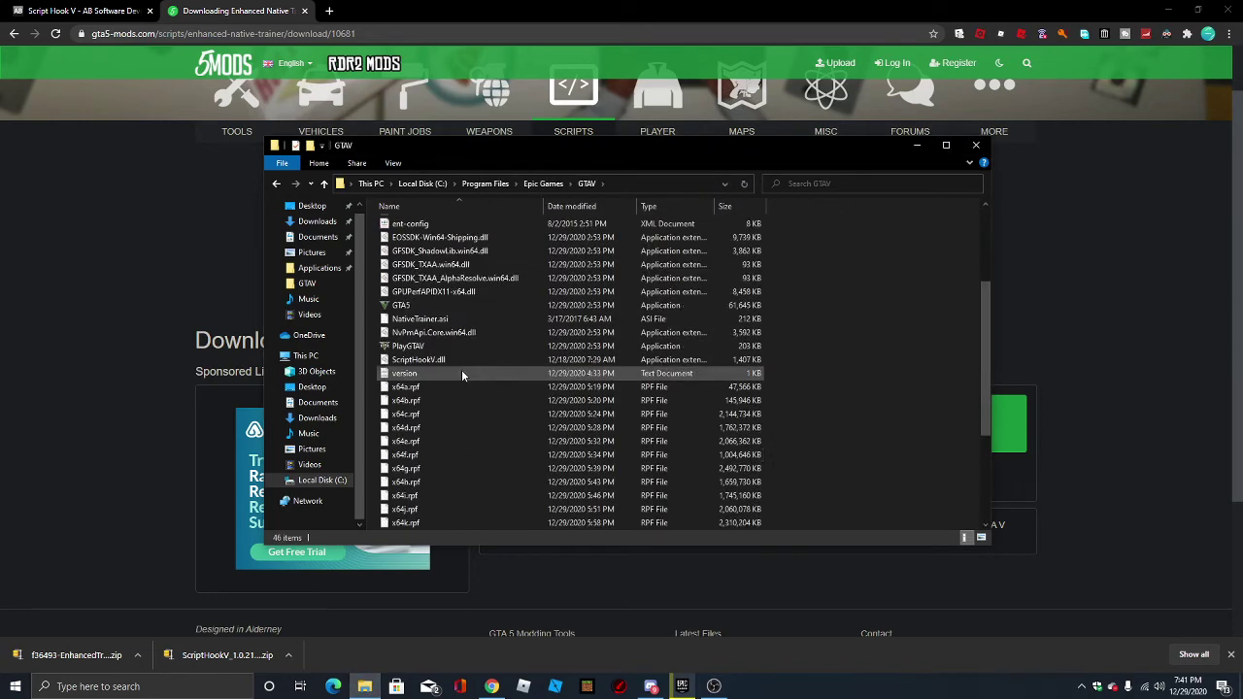
pyautogui.scroll(8, 452, 354)
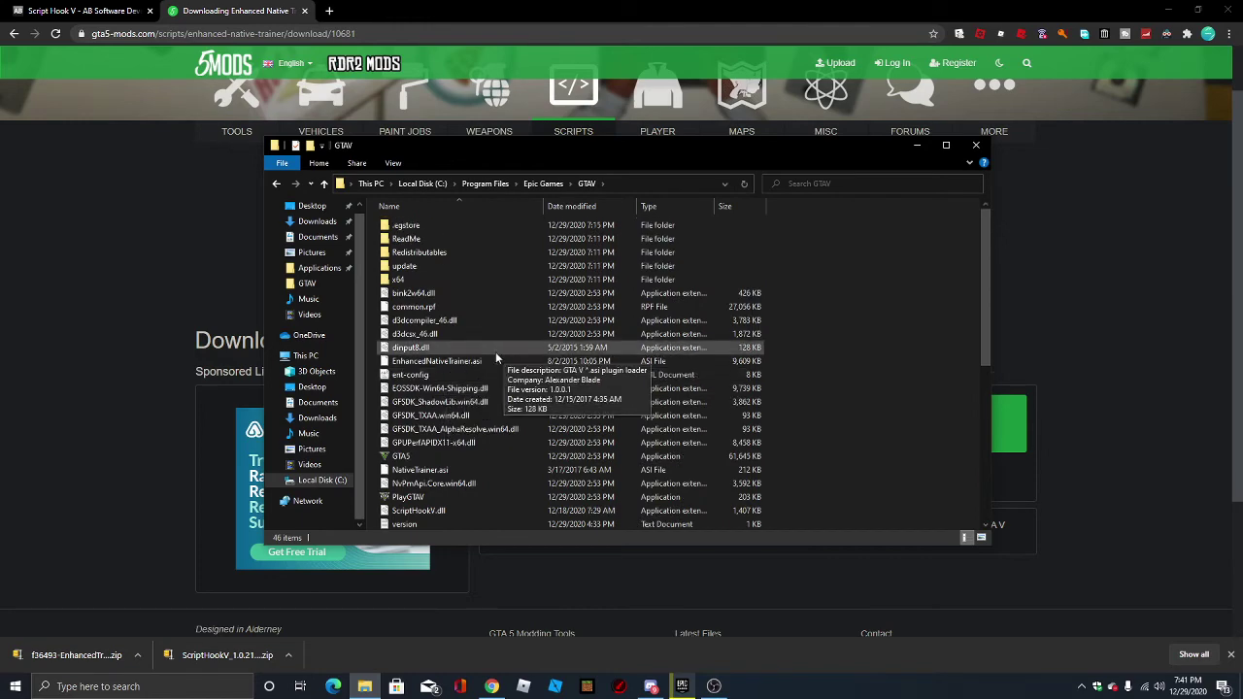
pyautogui.scroll(-8, 676, 306)
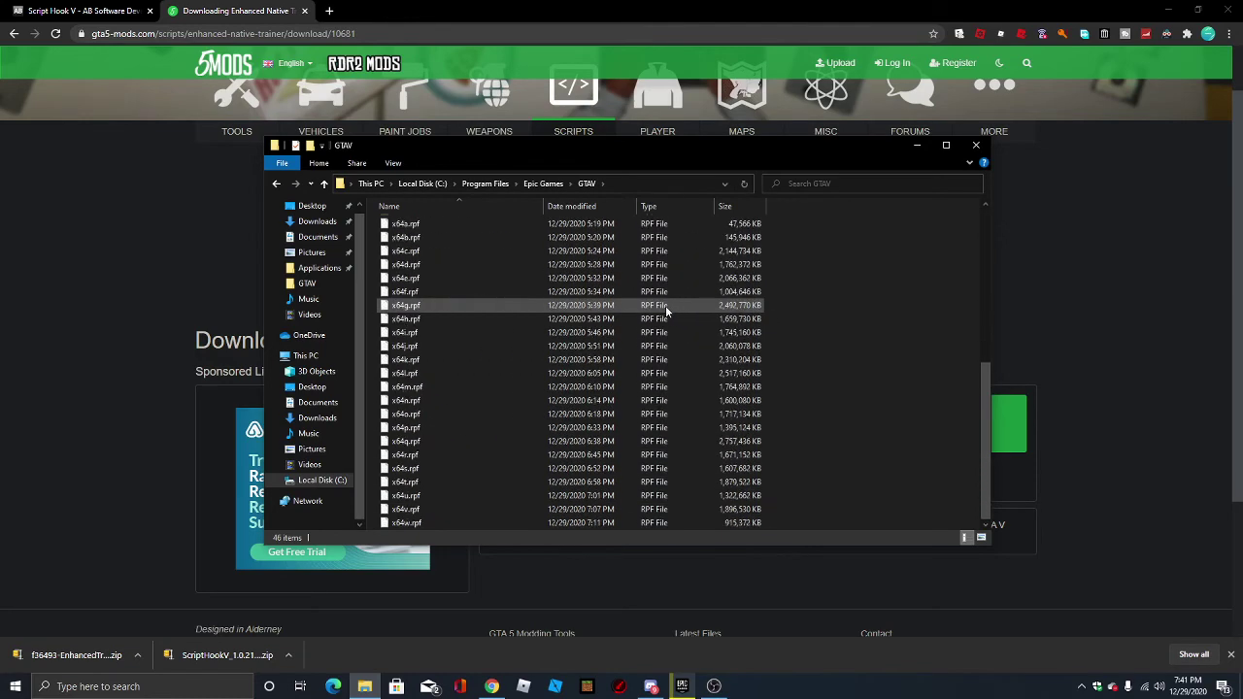
pyautogui.scroll(8, 667, 306)
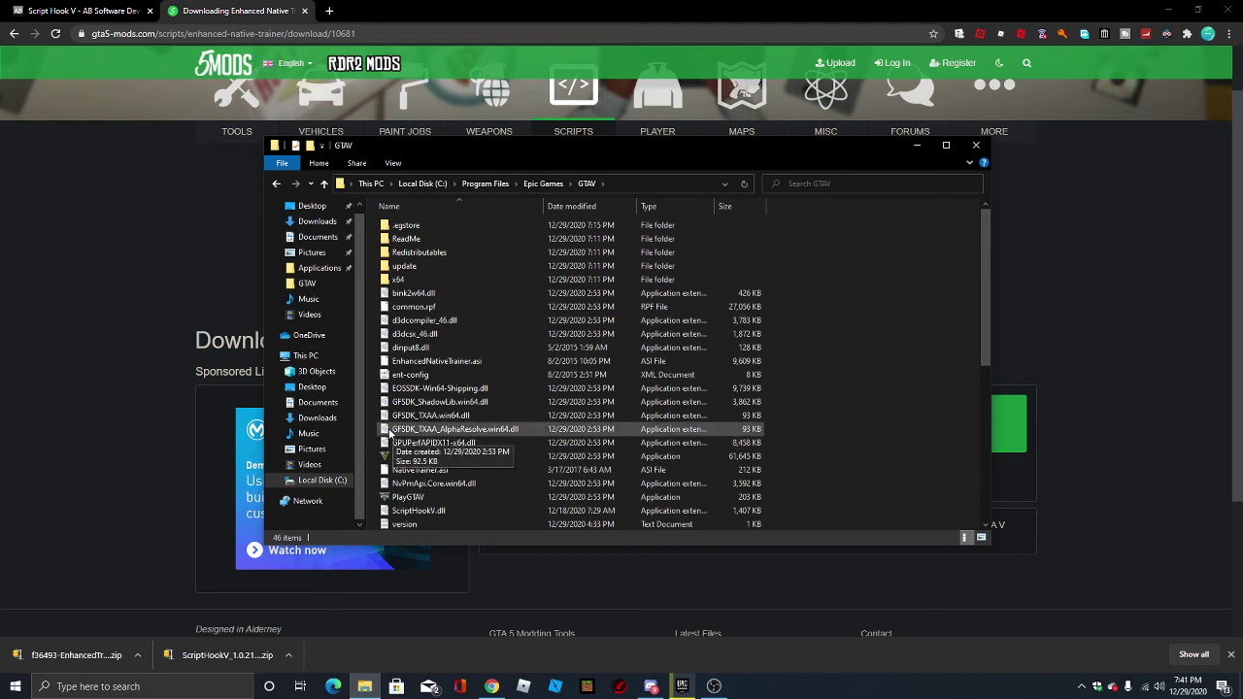
pyautogui.scroll(-8, 815, 336)
pyautogui.scroll(8, 816, 336)
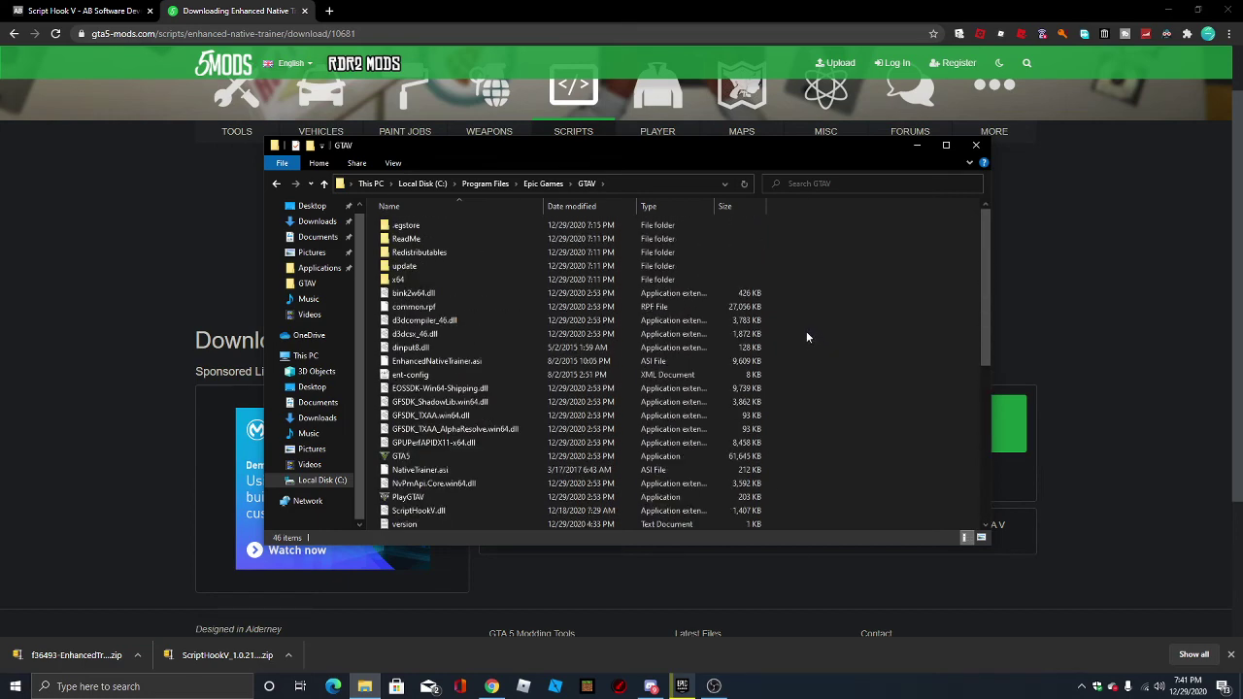
pyautogui.click(60, 319)
pyautogui.scroll(-2, 219, 355)
pyautogui.scroll(3, 218, 356)
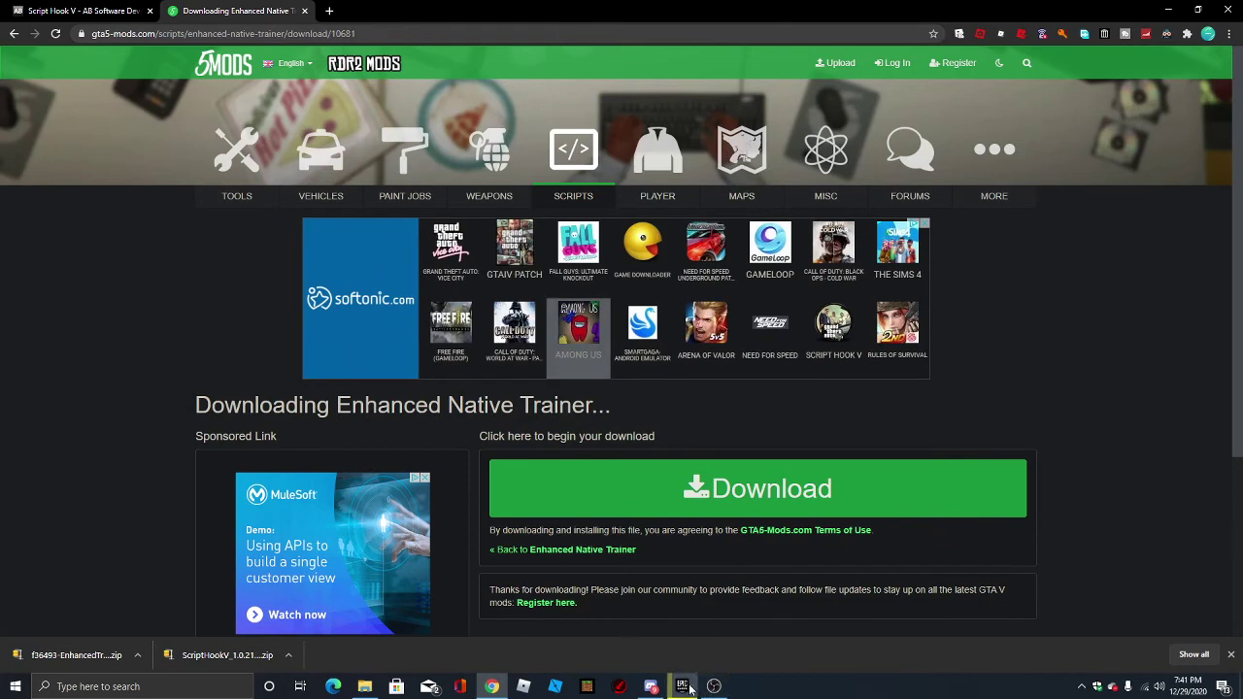
pyautogui.click(368, 687)
pyautogui.scroll(-3, 635, 476)
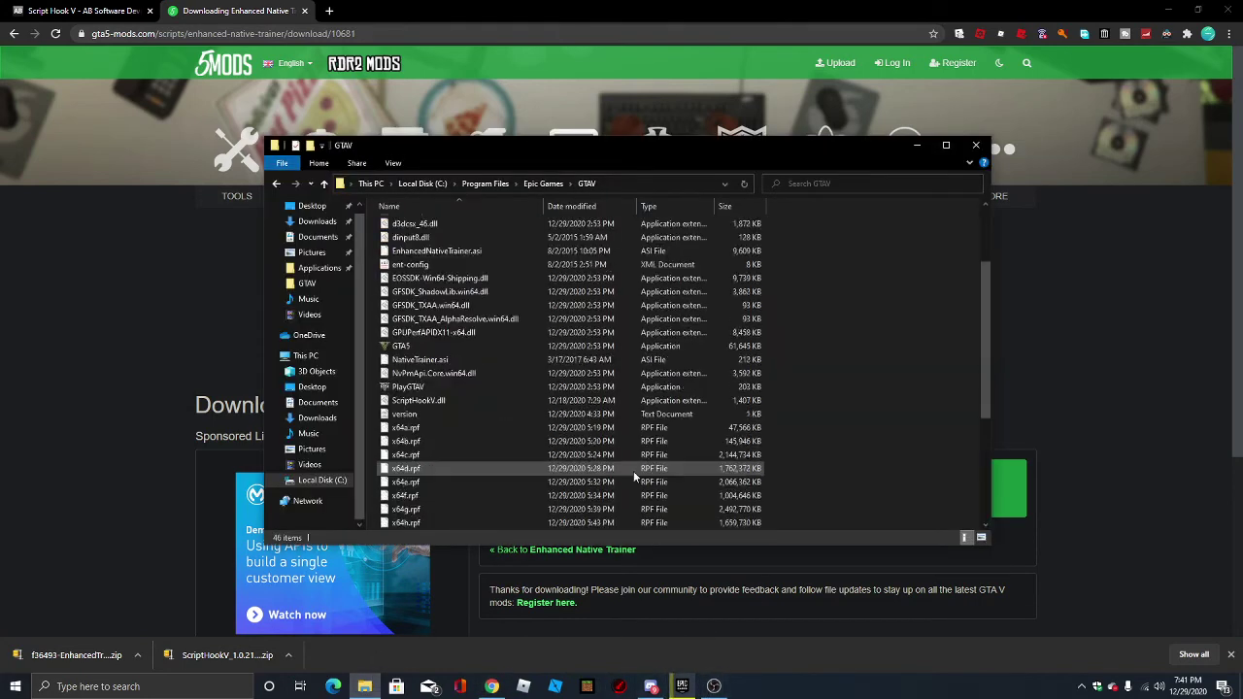
pyautogui.scroll(-5, 402, 342)
pyautogui.scroll(8, 393, 389)
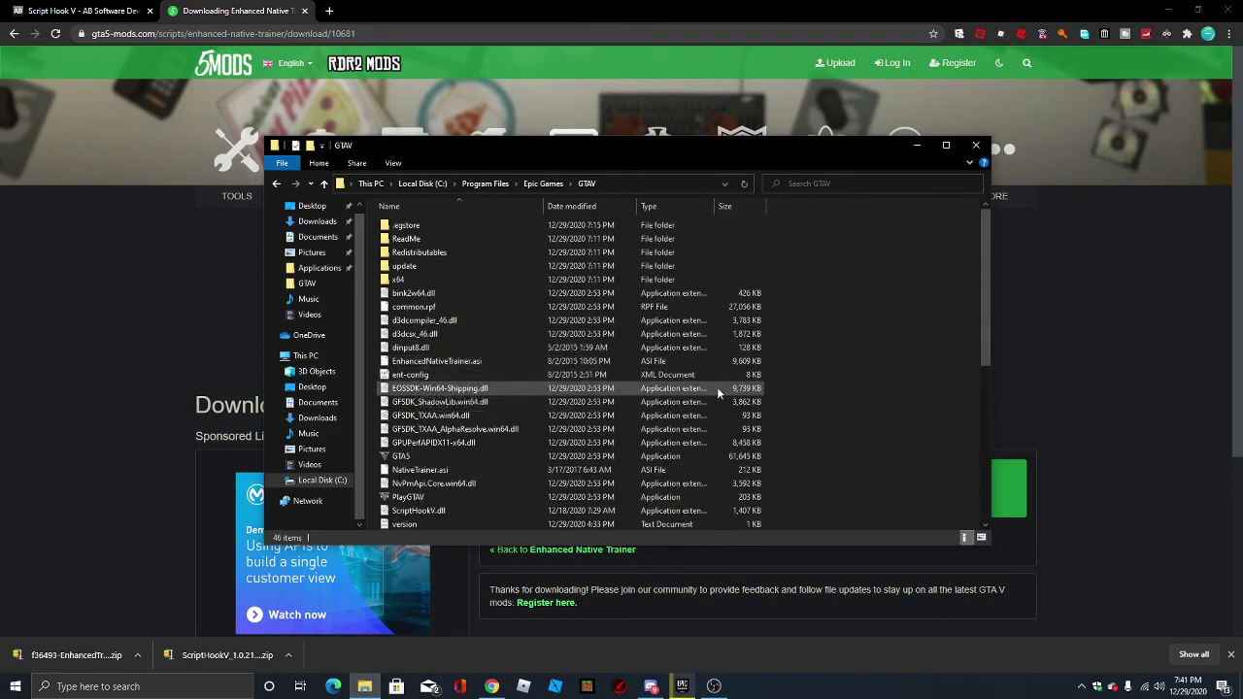
# - Switch to the Script Hook V page in Chrome and examine its release date, version and supported patches
pyautogui.click(7, 328)
pyautogui.moveTo(139, 34); pyautogui.dragTo(358, 141)
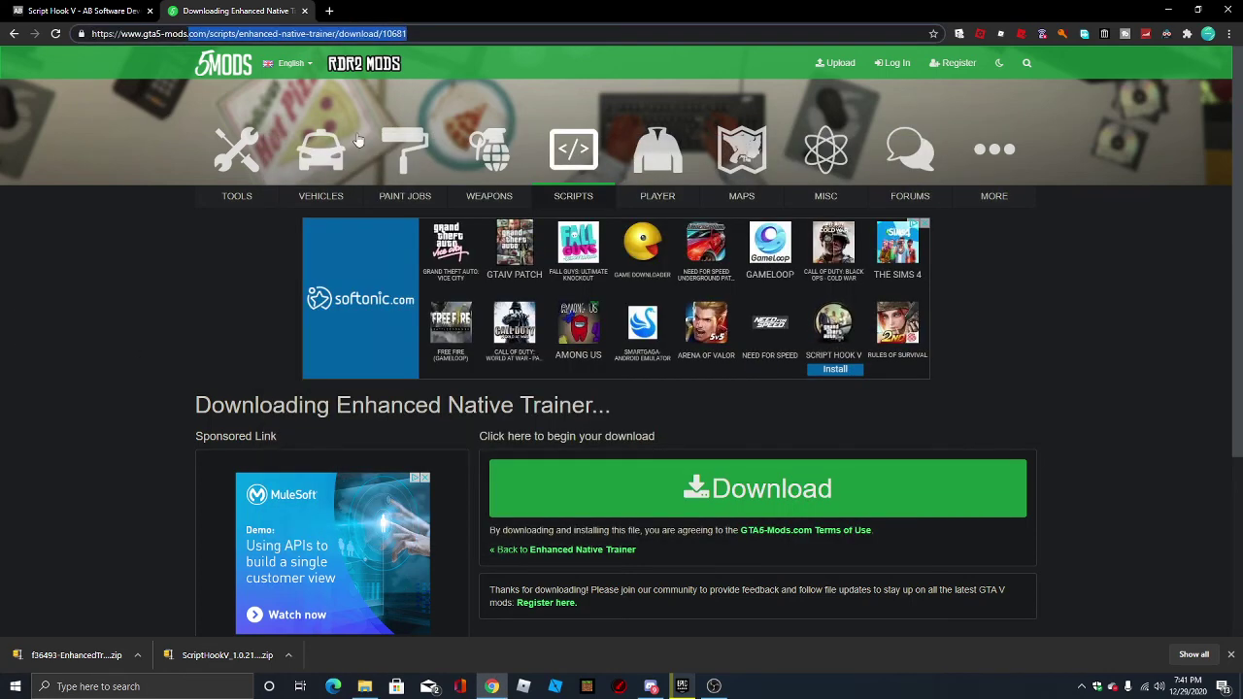
pyautogui.click(358, 141)
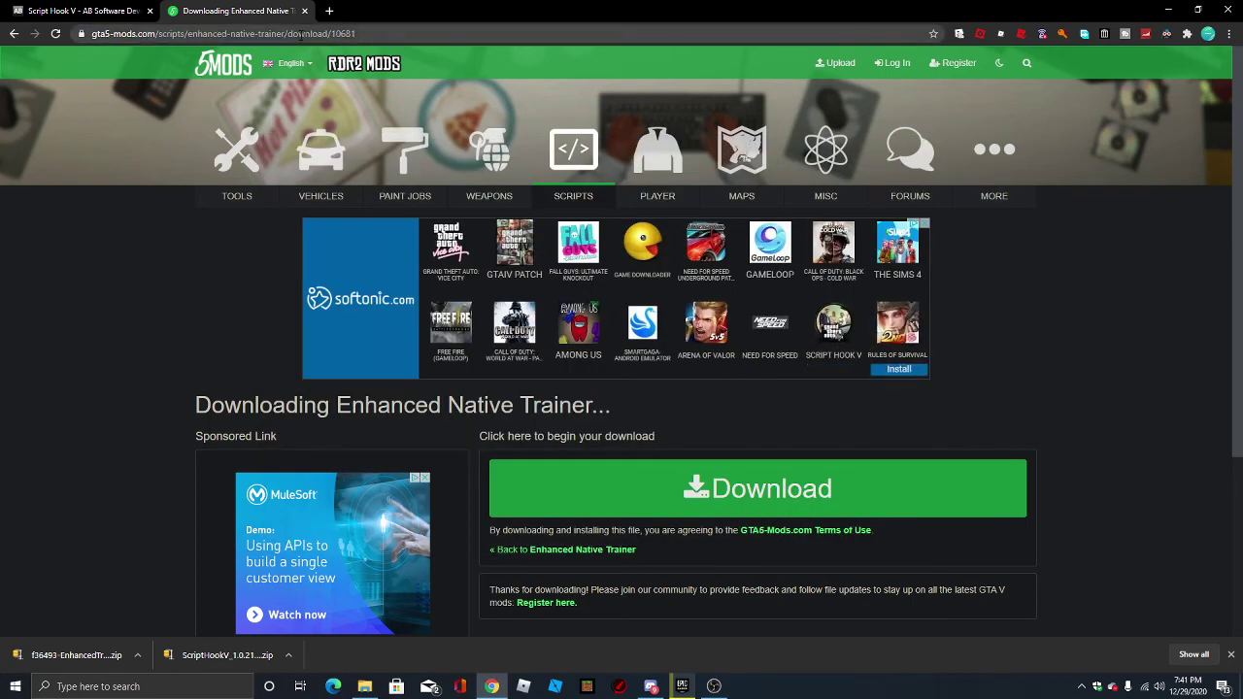
pyautogui.click(82, 12)
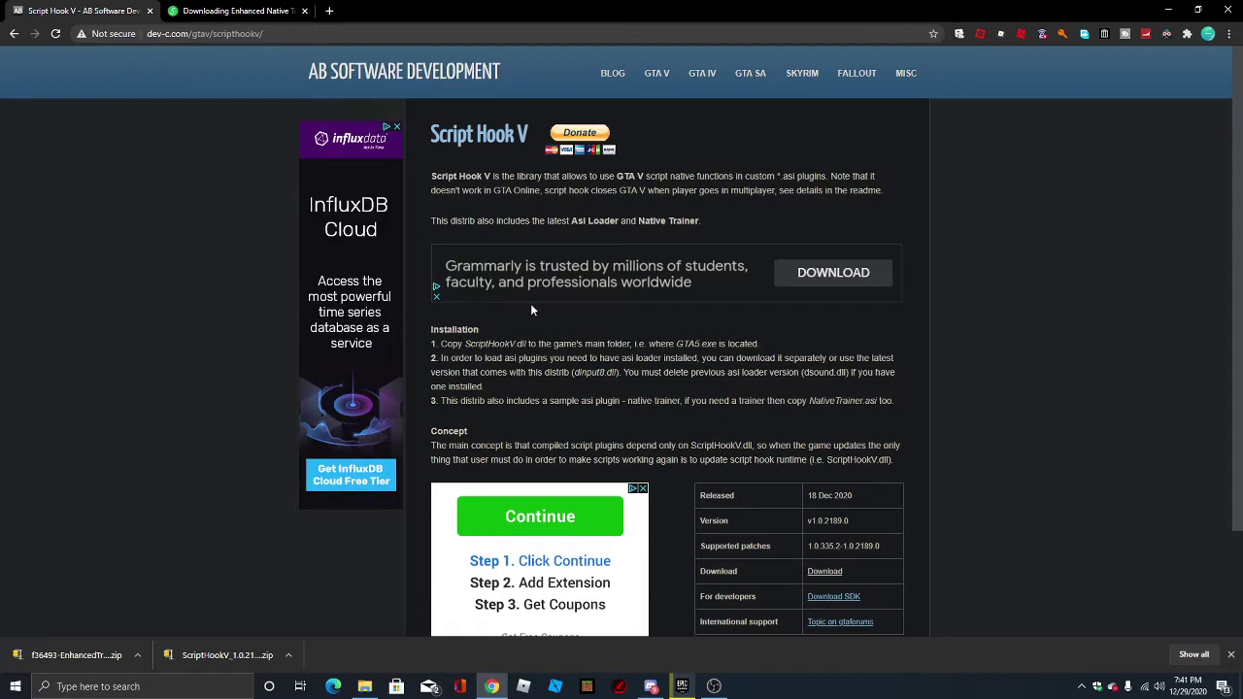
pyautogui.scroll(-1, 532, 310)
pyautogui.moveTo(891, 427); pyautogui.dragTo(830, 409)
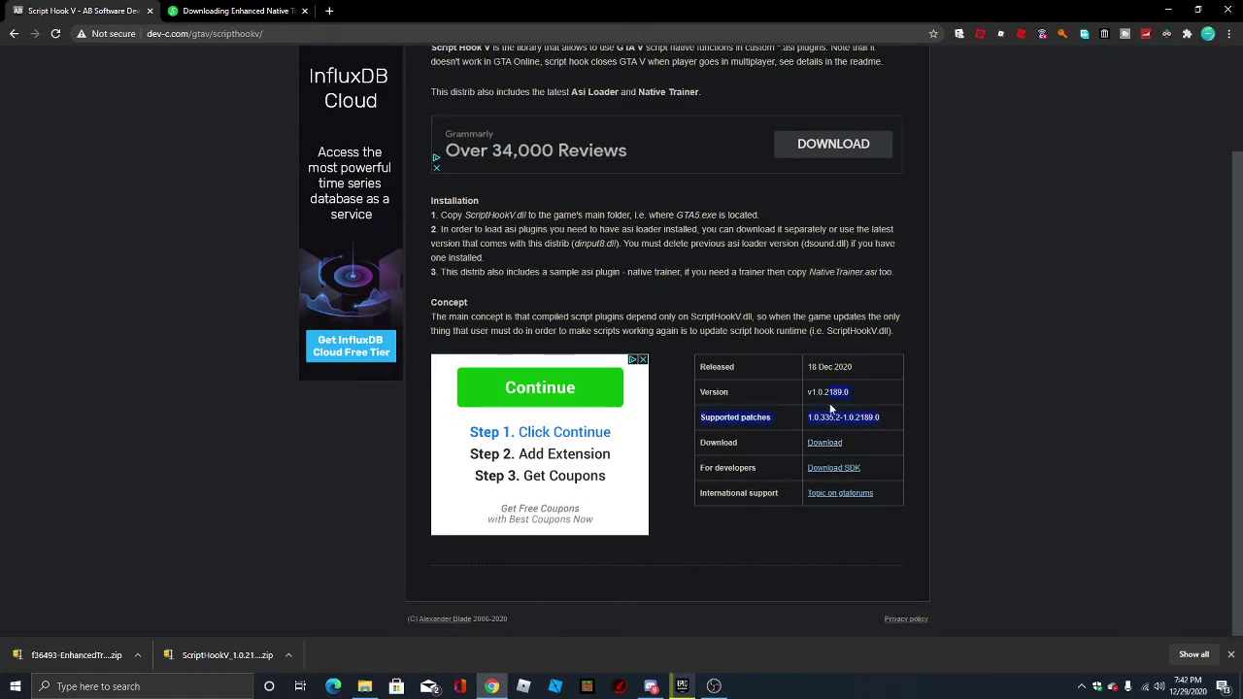
pyautogui.moveTo(804, 366); pyautogui.dragTo(859, 369)
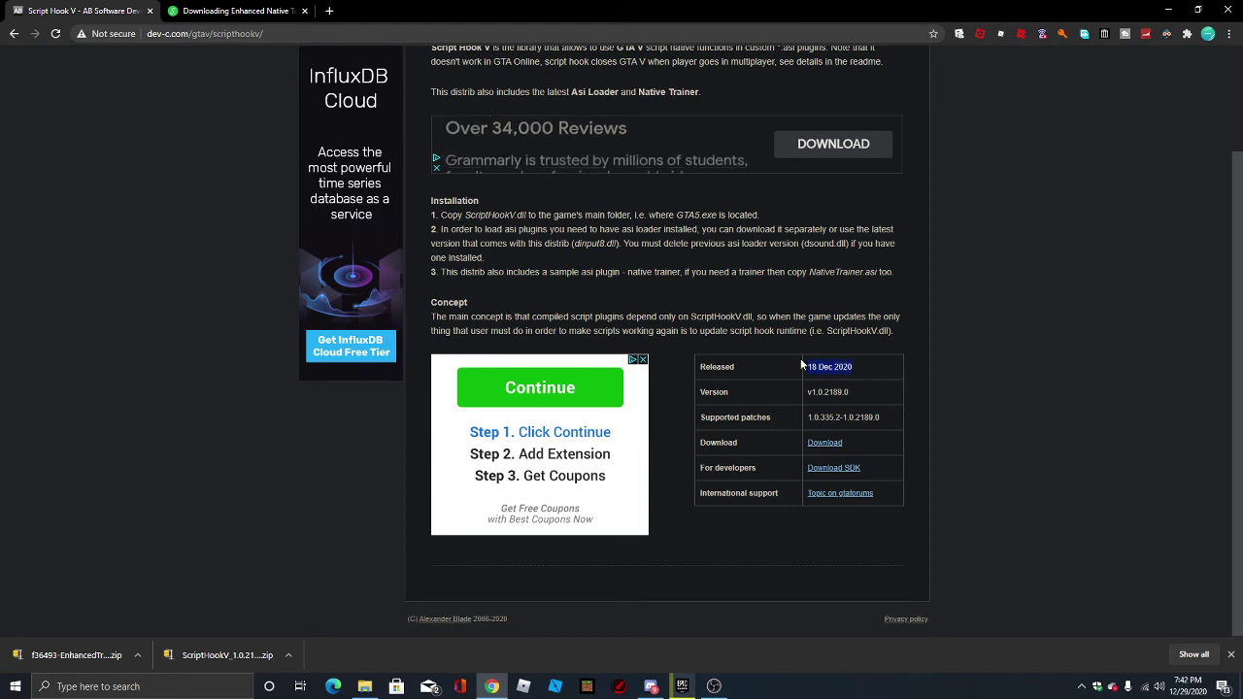
pyautogui.click(819, 379)
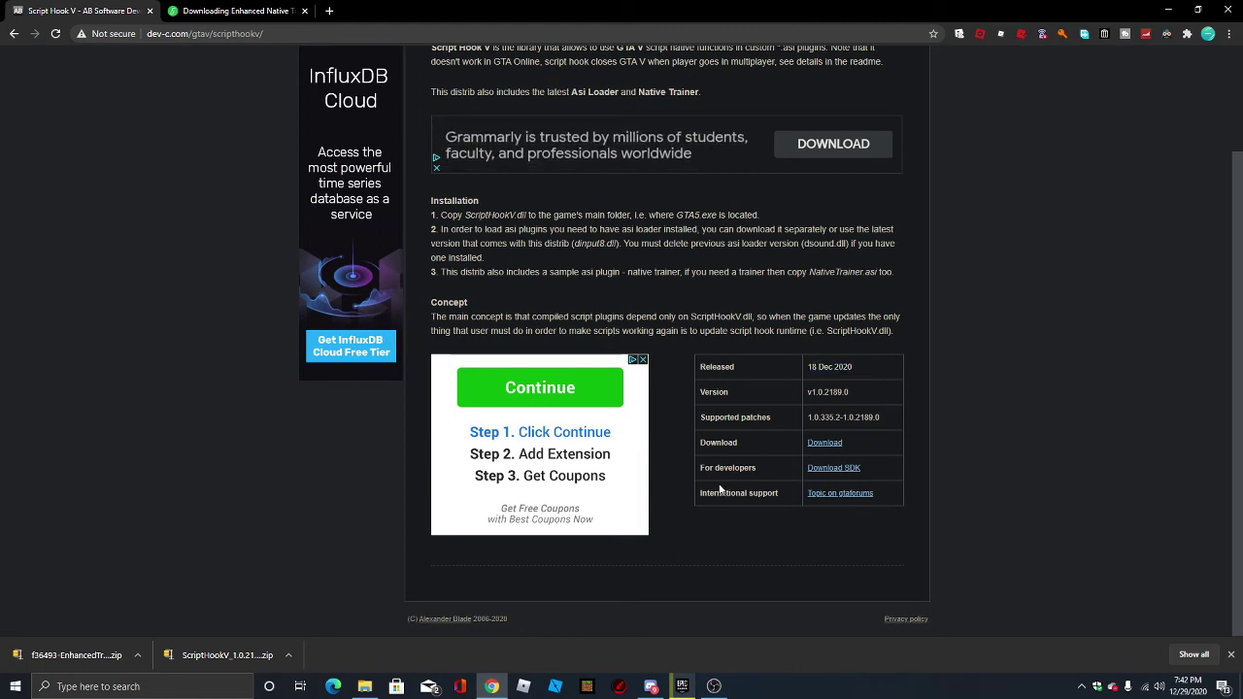
pyautogui.moveTo(814, 439); pyautogui.dragTo(813, 362)
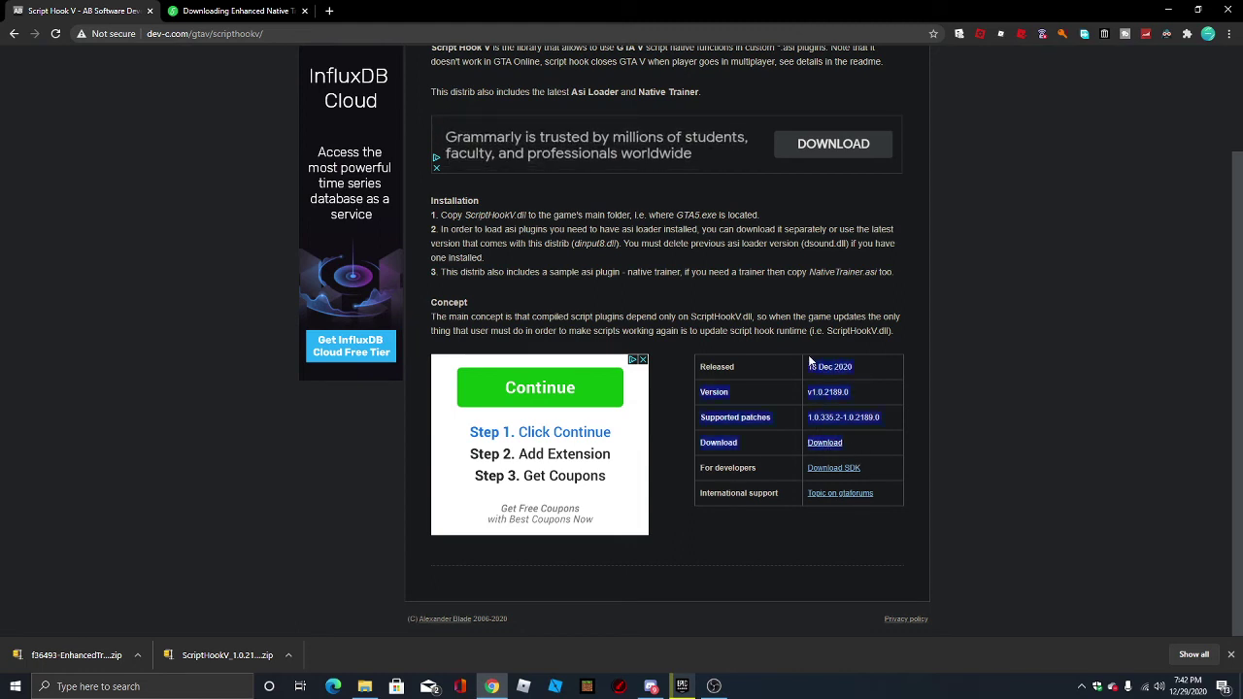
pyautogui.click(816, 387)
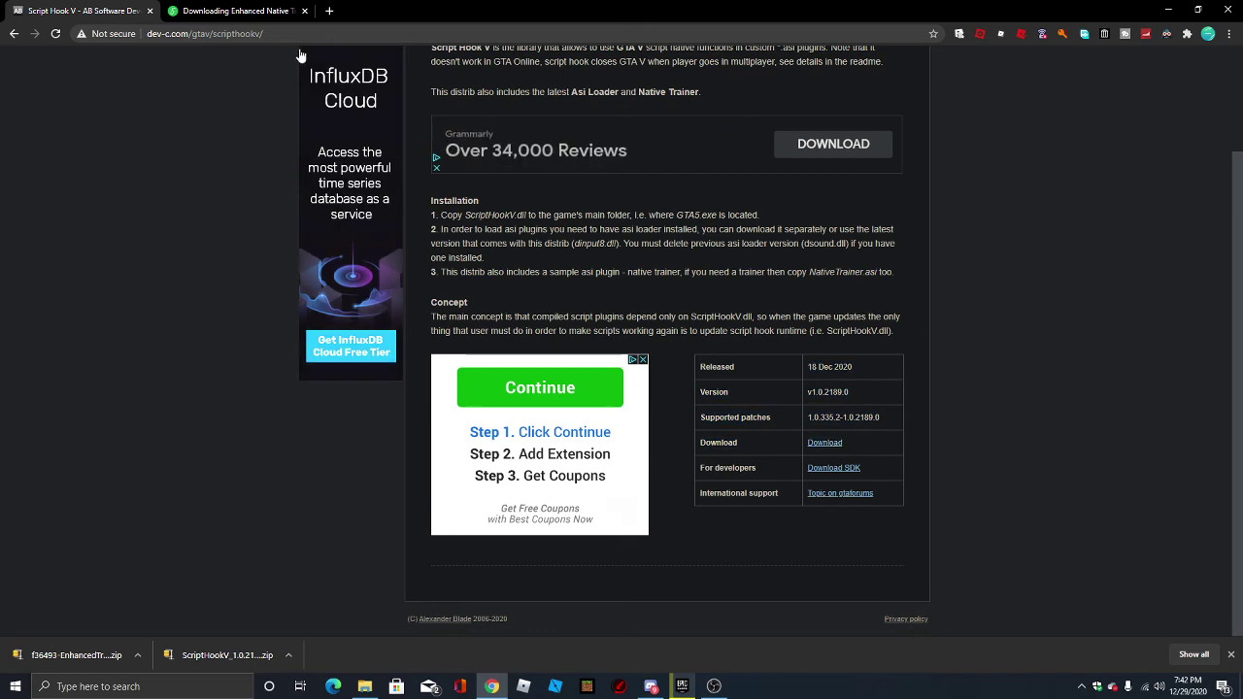
# - Return to the Enhanced Native Trainer download page on gta5-mods.com and look it over
pyautogui.click(231, 12)
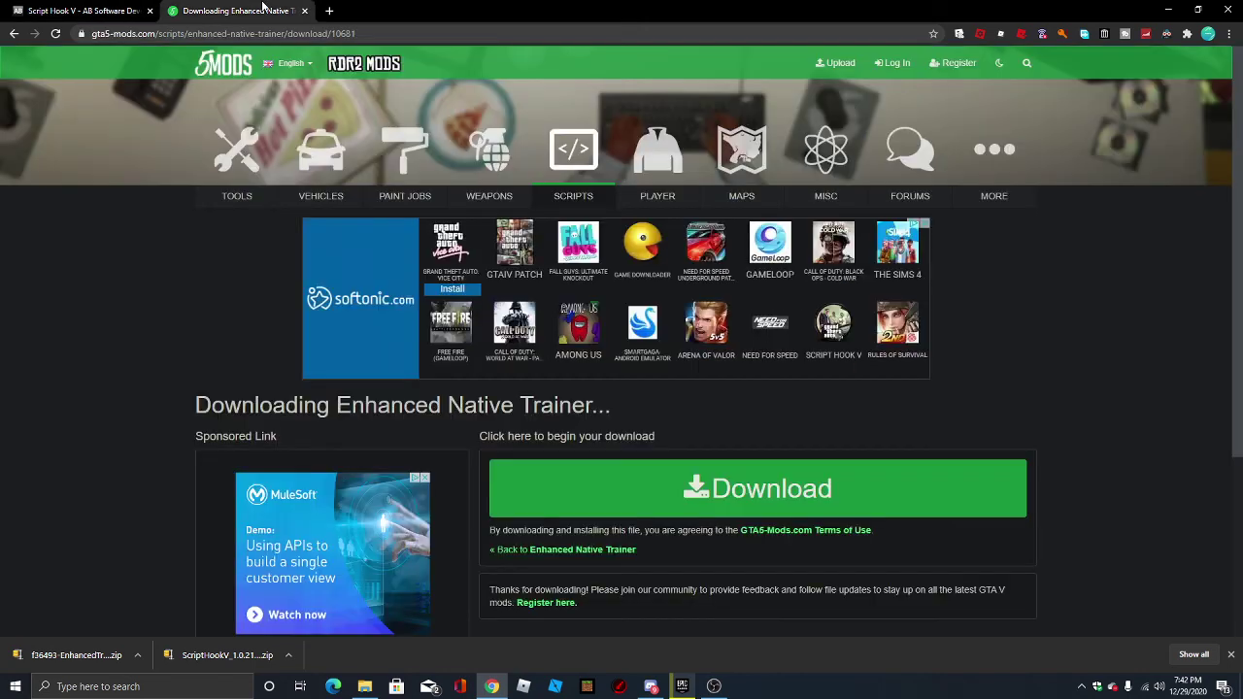
pyautogui.scroll(-3, 45, 234)
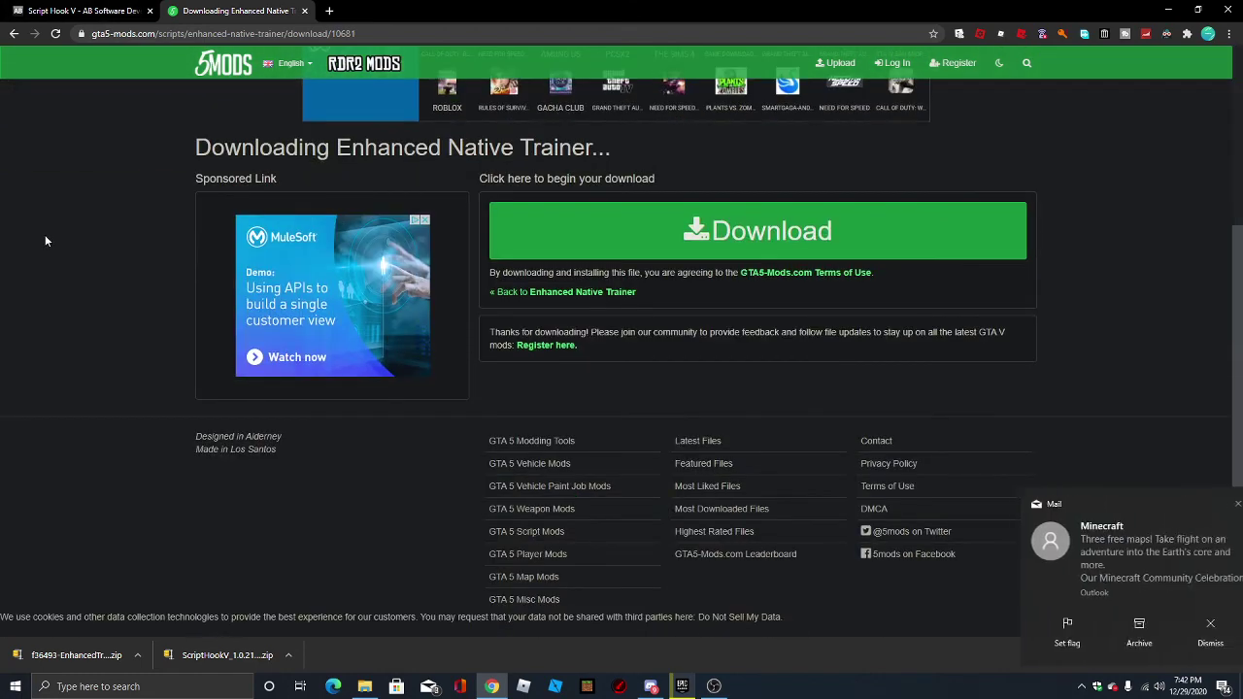
pyautogui.scroll(1, 44, 235)
pyautogui.scroll(1, 58, 236)
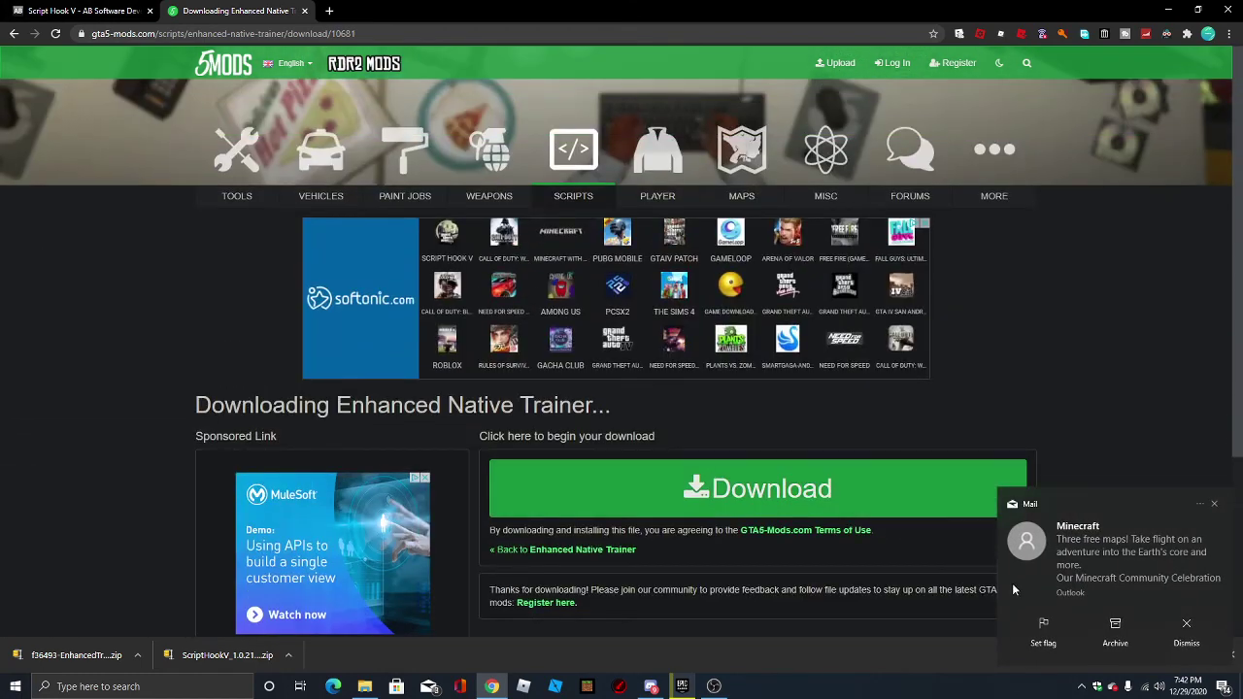